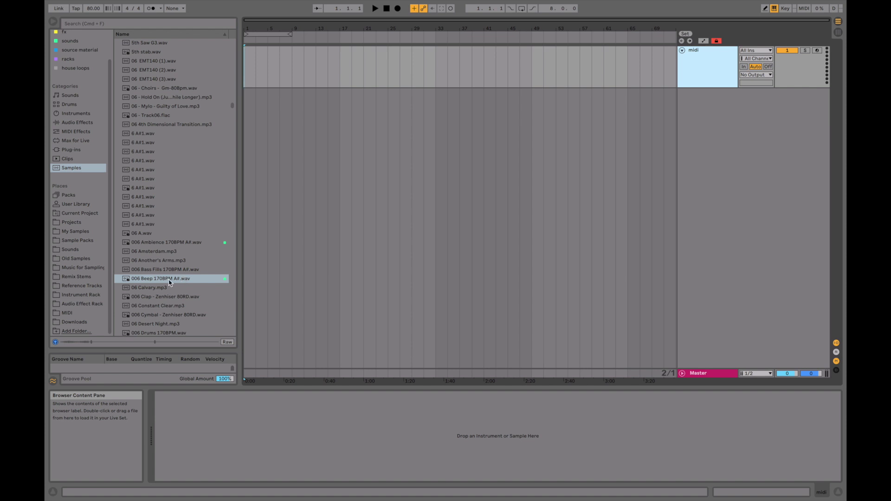
Load the sample 006 Beep 170BPM A#.wav into a Simpler on the midi track and examine its waveform
{"action": "double_click", "coordinate": [168, 281]}
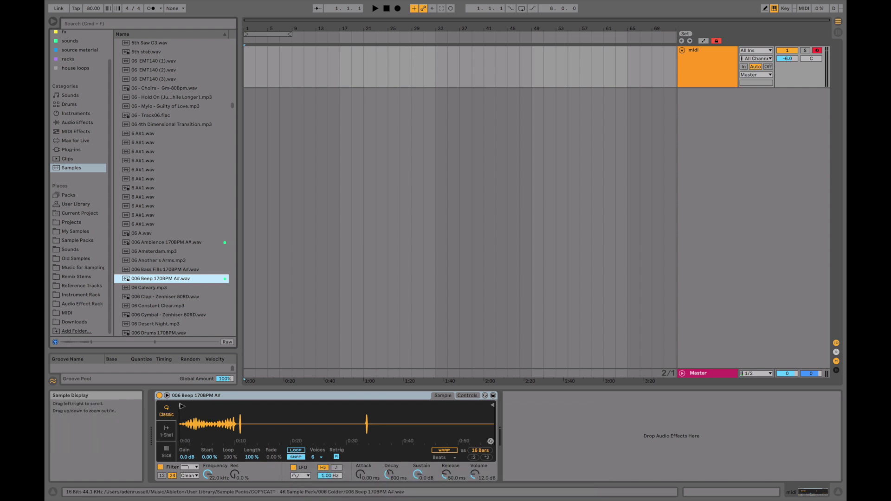
{"action": "mouse_move", "coordinate": [182, 407]}
{"action": "left_mouse_down"}
{"action": "mouse_move", "coordinate": [220, 414]}
{"action": "mouse_move", "coordinate": [225, 446]}
{"action": "mouse_move", "coordinate": [272, 409]}
{"action": "mouse_move", "coordinate": [322, 391]}
{"action": "left_mouse_up"}
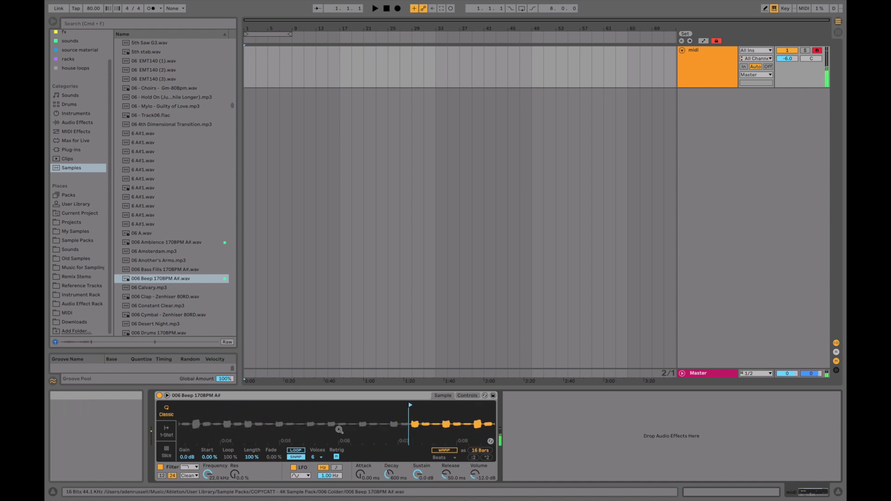
{"action": "mouse_move", "coordinate": [370, 422]}
{"action": "left_mouse_down"}
{"action": "mouse_move", "coordinate": [354, 424]}
{"action": "mouse_move", "coordinate": [330, 401]}
{"action": "mouse_move", "coordinate": [369, 392]}
{"action": "mouse_move", "coordinate": [336, 425]}
{"action": "mouse_move", "coordinate": [223, 409]}
{"action": "mouse_move", "coordinate": [184, 415]}
{"action": "left_mouse_up"}
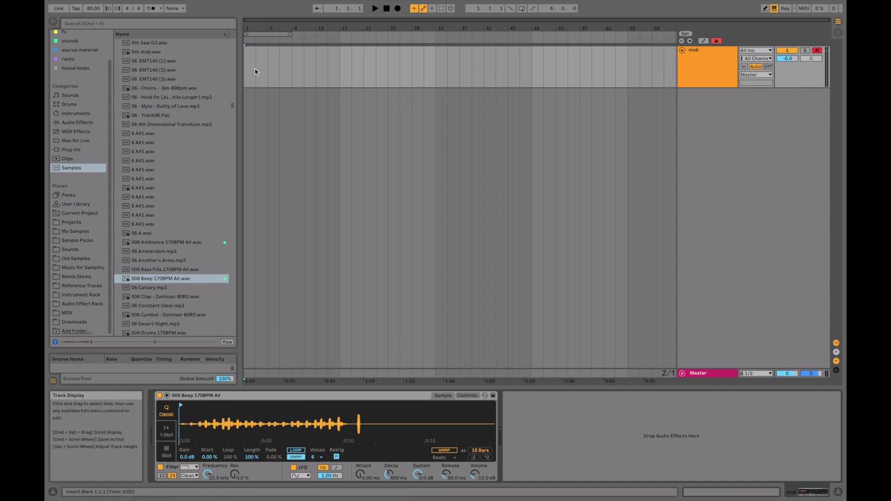
Create a two-bar MIDI clip at the start of the midi track with C3 and C4 notes spanning the whole clip
{"action": "left_click_drag", "start_coordinate": [256, 69], "coordinate": [223, 72]}
{"action": "key", "text": "super+shift+m"}
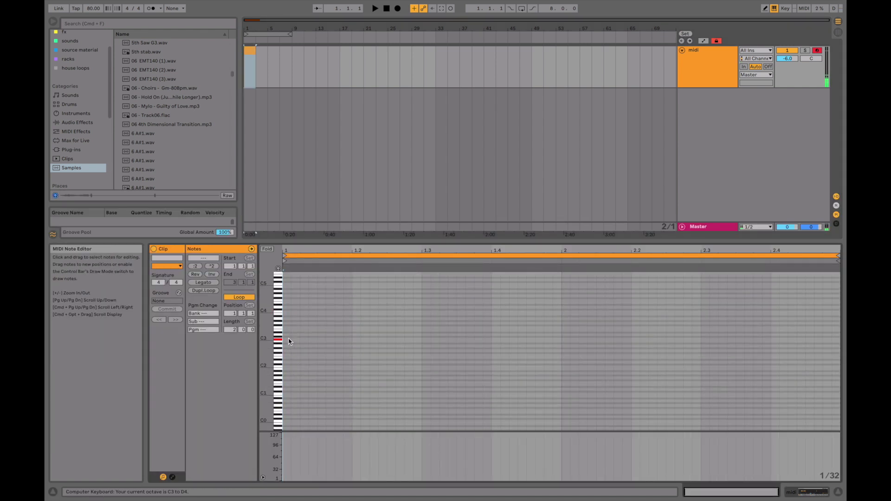
{"action": "double_click", "coordinate": [288, 340]}
{"action": "double_click", "coordinate": [285, 311]}
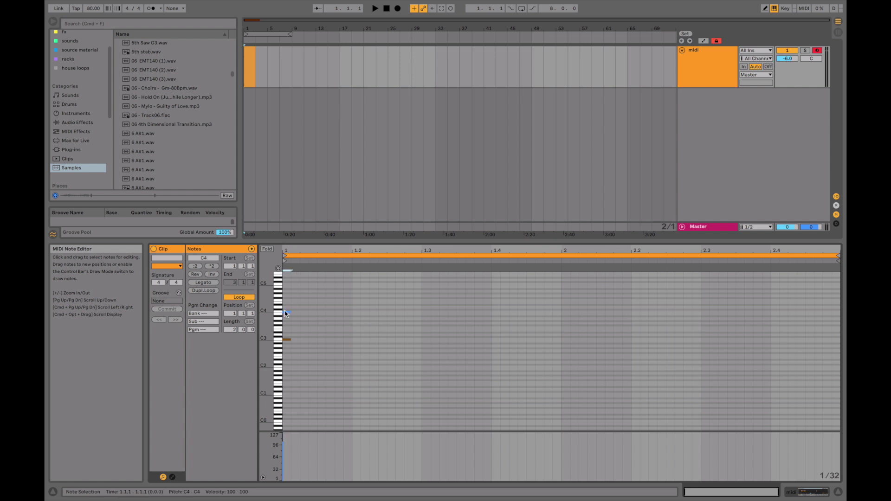
{"action": "key", "text": "super+a"}
{"action": "left_click", "coordinate": [210, 282]}
{"action": "key", "text": "space"}
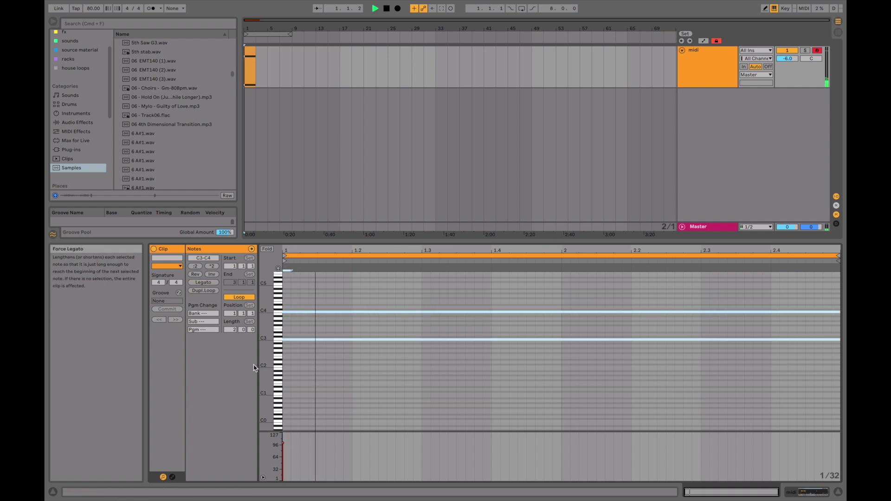
Add G3 and B3 notes to the clip and extend both over its full length
{"action": "left_click", "coordinate": [286, 326]}
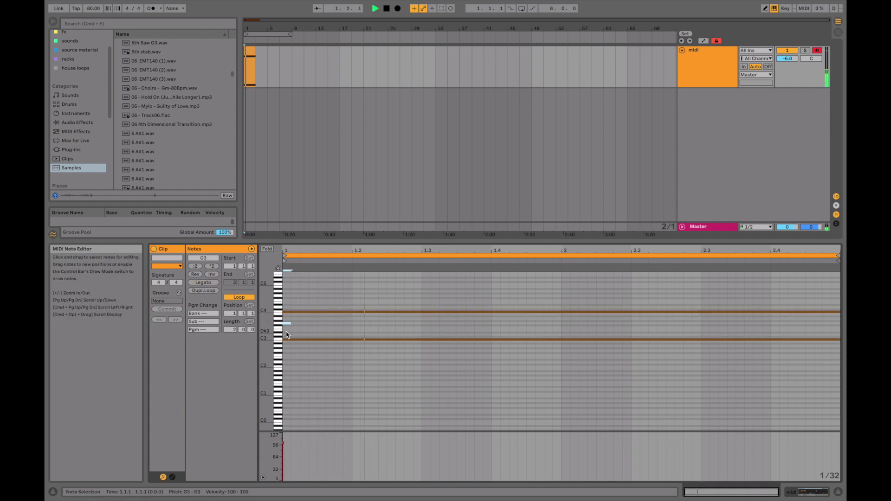
{"action": "key", "text": "space"}
{"action": "left_click", "coordinate": [208, 283]}
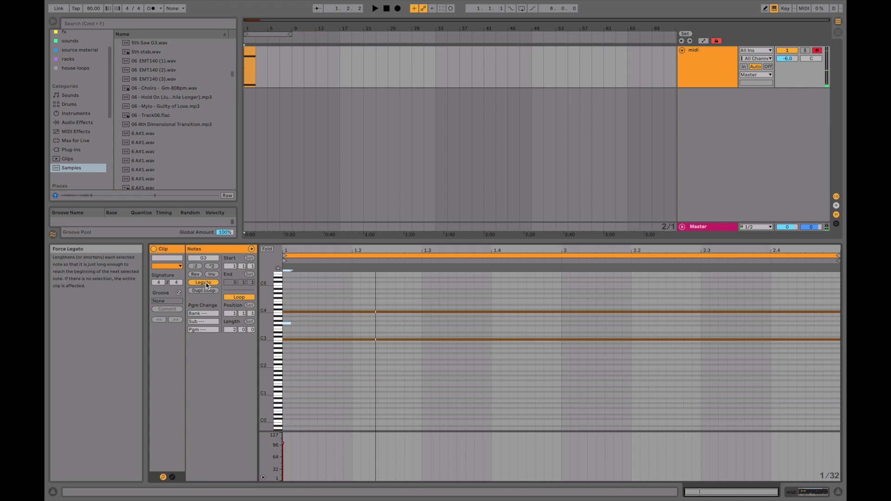
{"action": "left_click", "coordinate": [280, 315]}
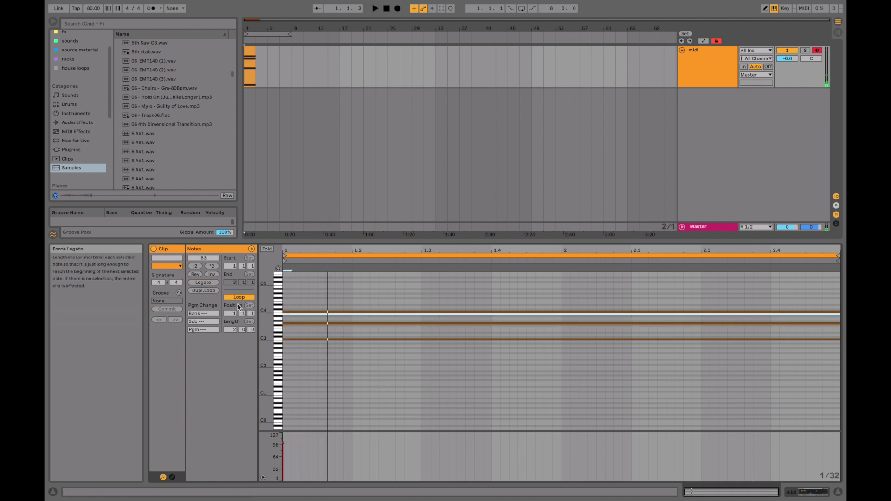
Add an E3 note to the chord, extend it over the full clip, and play the result
{"action": "left_click", "coordinate": [285, 333]}
{"action": "key", "text": "space"}
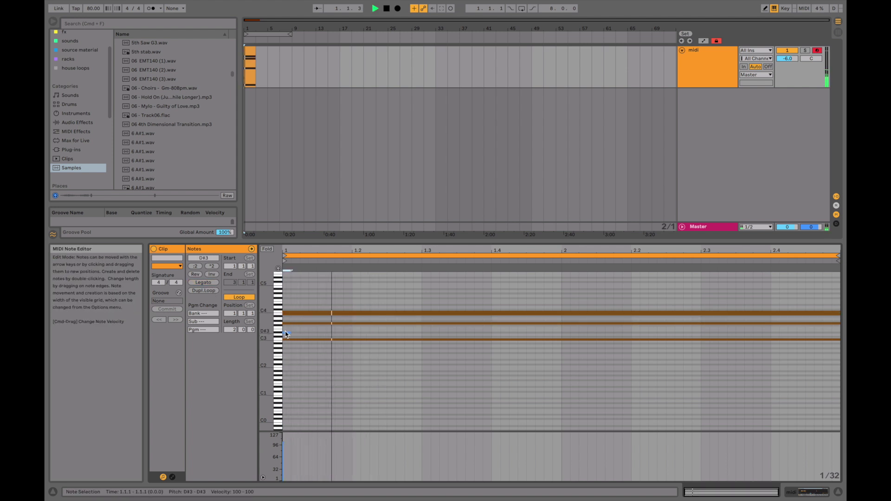
{"action": "key", "text": "Up"}
{"action": "key", "text": "space"}
{"action": "key", "text": "space"}
{"action": "key", "text": "space"}
{"action": "left_click", "coordinate": [211, 283]}
{"action": "key", "text": "space"}
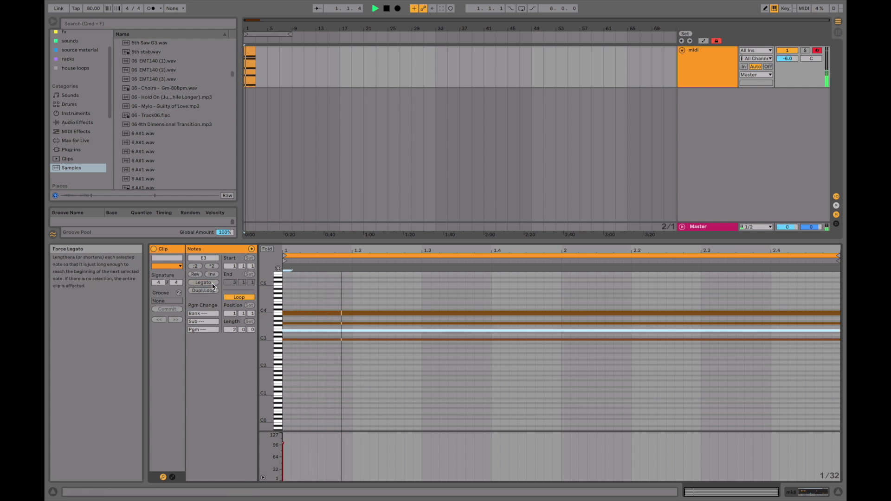
Try the chord's E note one octave higher and one octave lower during playback, returning it to E3
{"action": "key", "text": "shift+Up"}
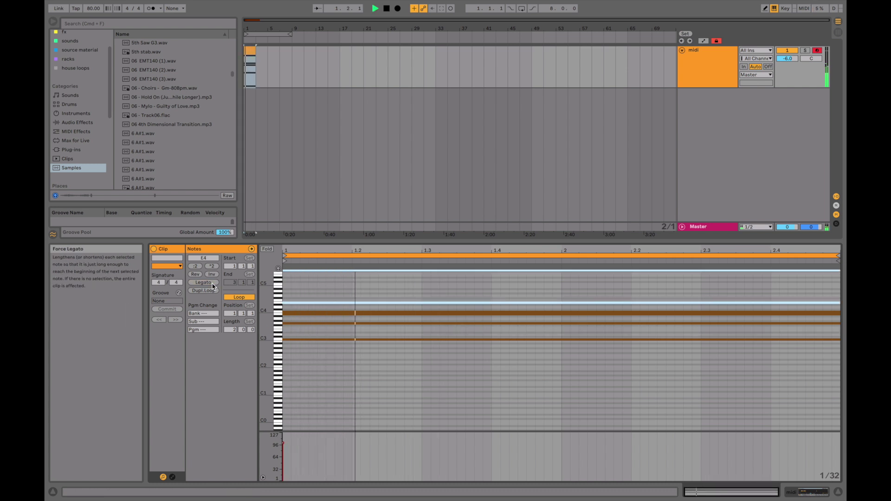
{"action": "key", "text": "shift+Down"}
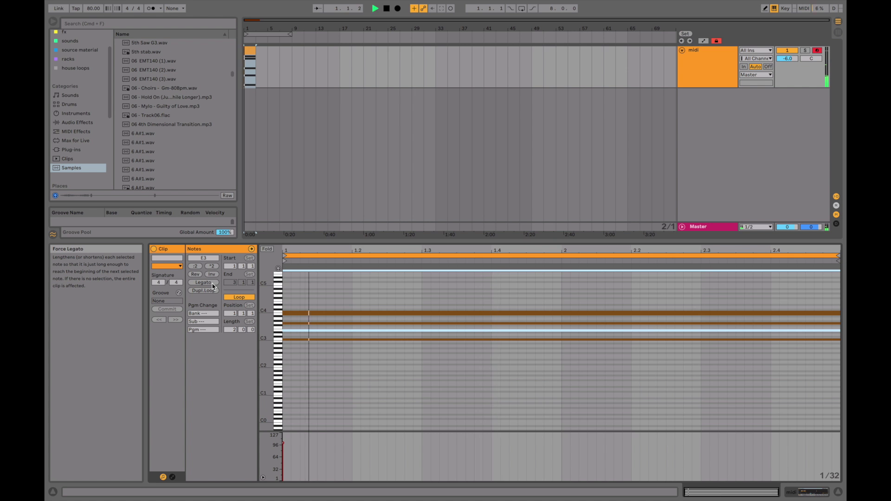
{"action": "key", "text": "super+a"}
{"action": "key", "text": "space"}
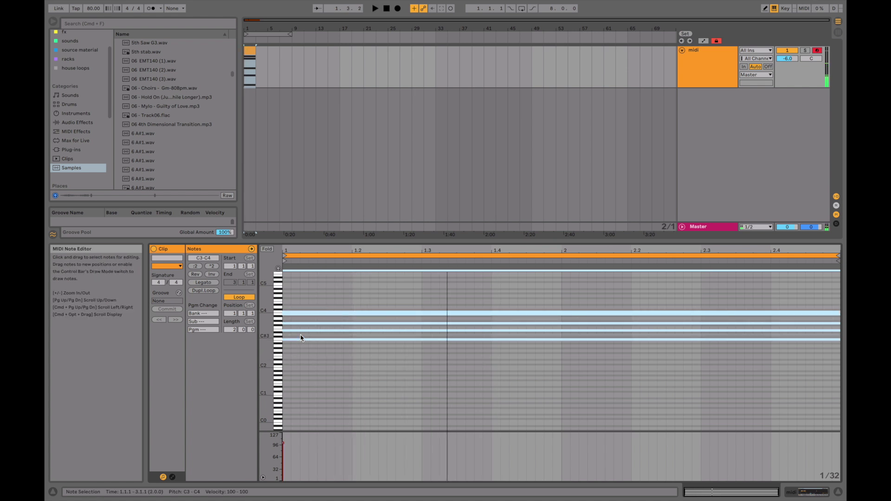
{"action": "left_click", "coordinate": [300, 335]}
{"action": "left_click", "coordinate": [298, 331]}
{"action": "key", "text": "shift+Down"}
{"action": "key", "text": "space"}
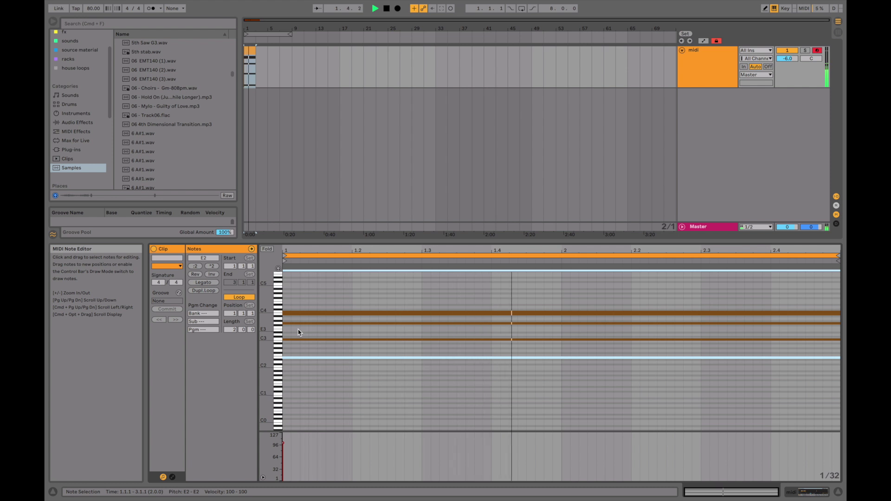
{"action": "key", "text": "shift+Up"}
{"action": "key", "text": "space"}
{"action": "key", "text": "space"}
Transpose all chord notes down one octave and bring up the midi track's devices with playback stopped
{"action": "key", "text": "super+a"}
{"action": "key", "text": "shift+Down"}
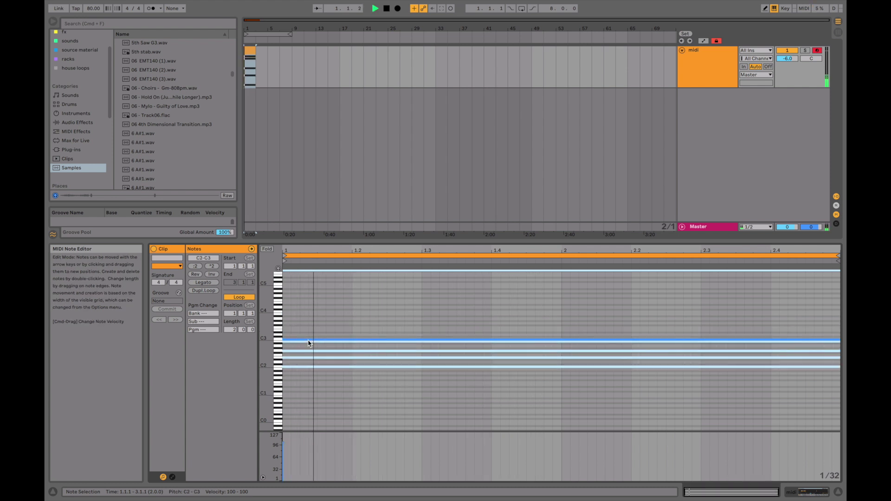
{"action": "left_click", "coordinate": [693, 59]}
{"action": "key", "text": "space"}
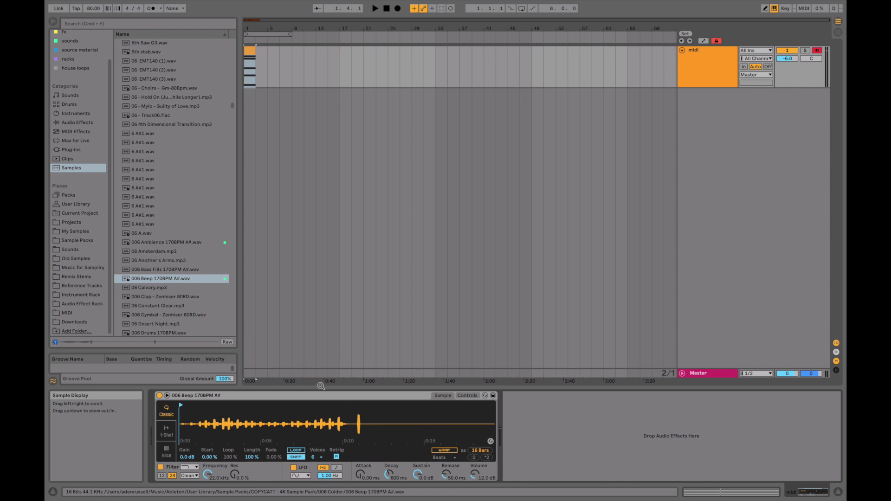
Convert the Simpler holding the beep sample to a Sampler and play the chord through it
{"action": "right_click", "coordinate": [243, 396]}
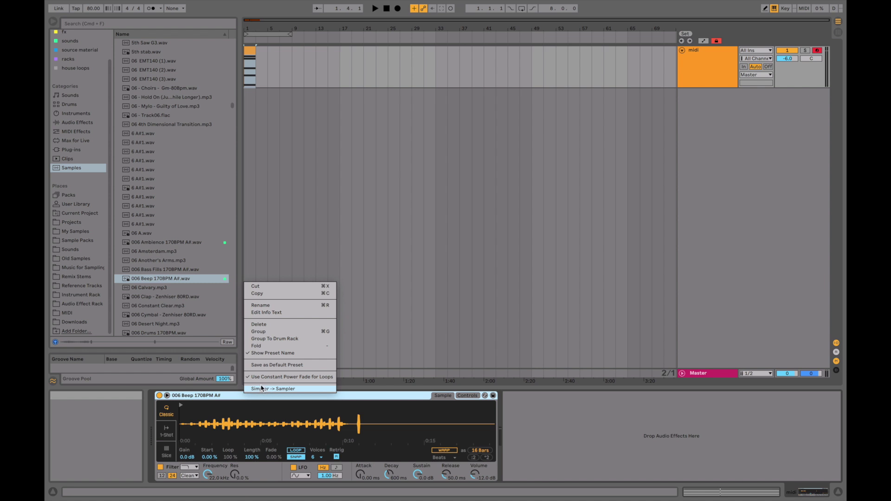
{"action": "left_click", "coordinate": [265, 390]}
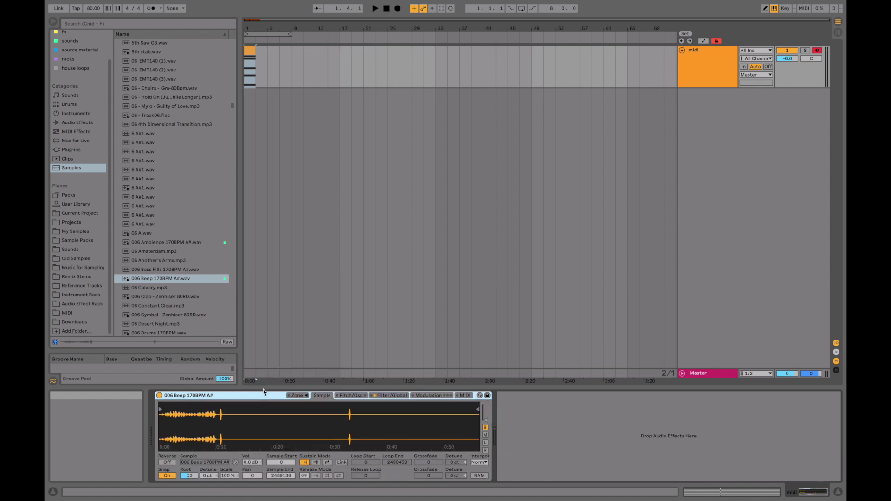
{"action": "key", "text": "space"}
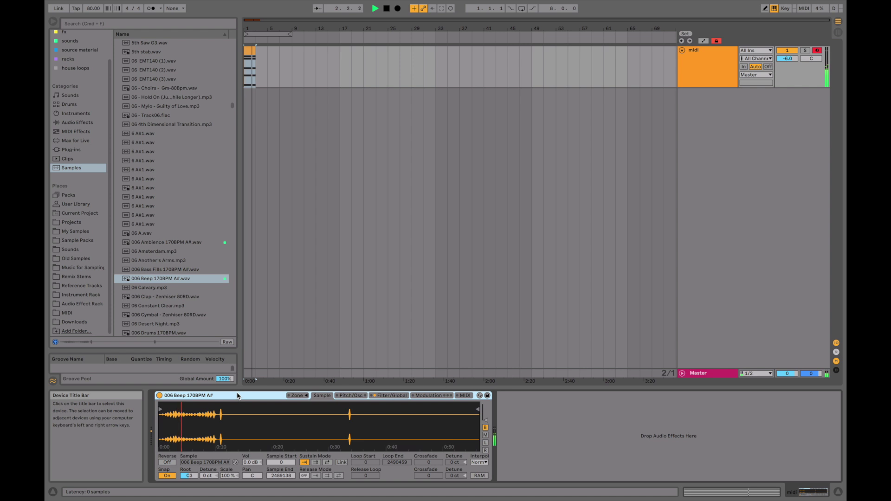
{"action": "key", "text": "space"}
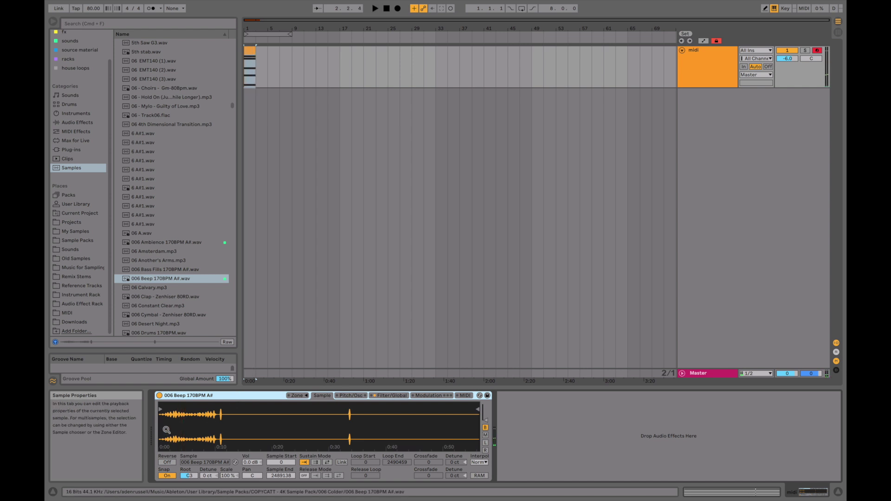
Set the Sampler's key tracking Scale to 103% and play the chord to hear the detuning
{"action": "key", "text": "space"}
{"action": "mouse_move", "coordinate": [229, 475]}
{"action": "left_mouse_down"}
{"action": "mouse_move", "coordinate": [229, 465]}
{"action": "mouse_move", "coordinate": [227, 475]}
{"action": "left_mouse_up"}
{"action": "key", "text": "space"}
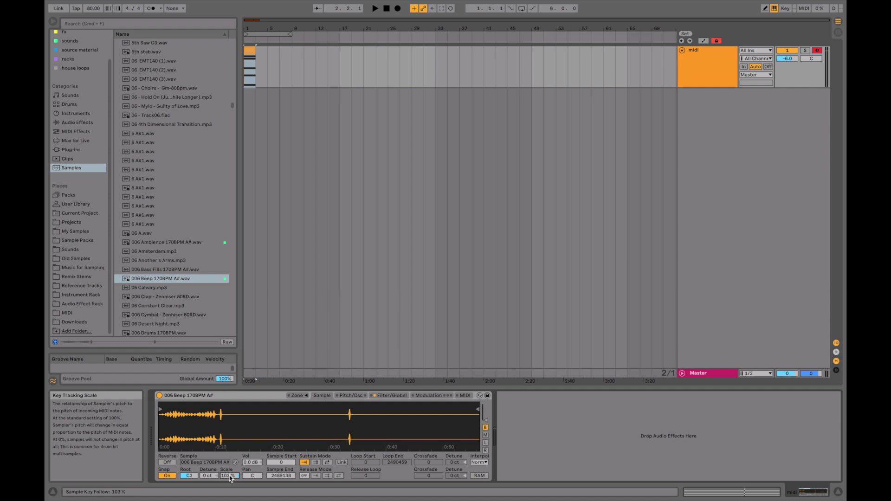
{"action": "key", "text": "space"}
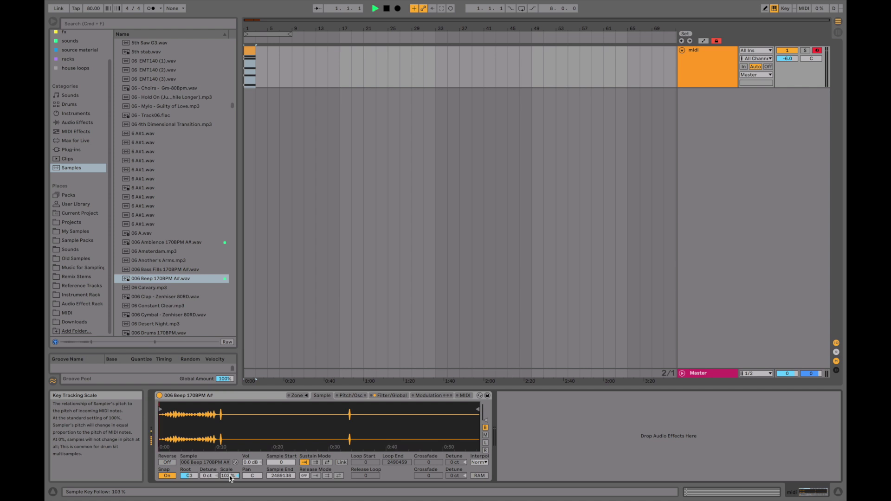
{"action": "key", "text": "space"}
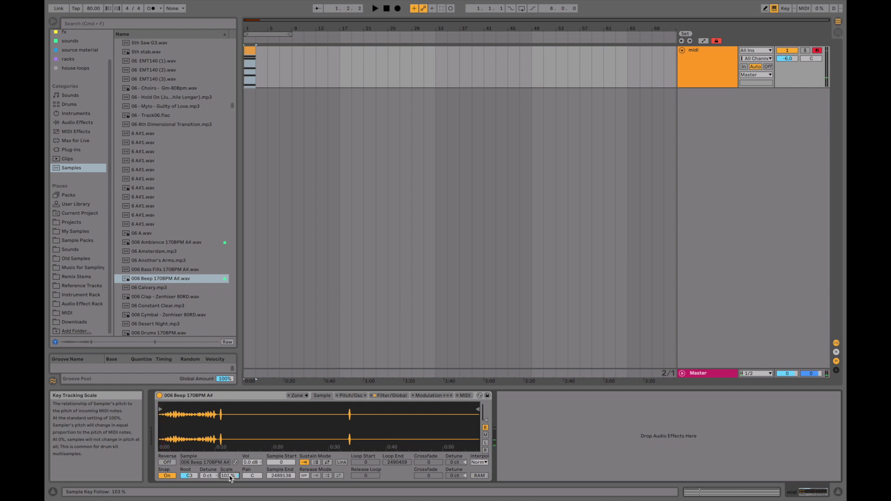
Raise the key tracking Scale gradually to 138% while auditioning the chord
{"action": "left_click_drag", "start_coordinate": [229, 478], "coordinate": [229, 476]}
{"action": "key", "text": "space"}
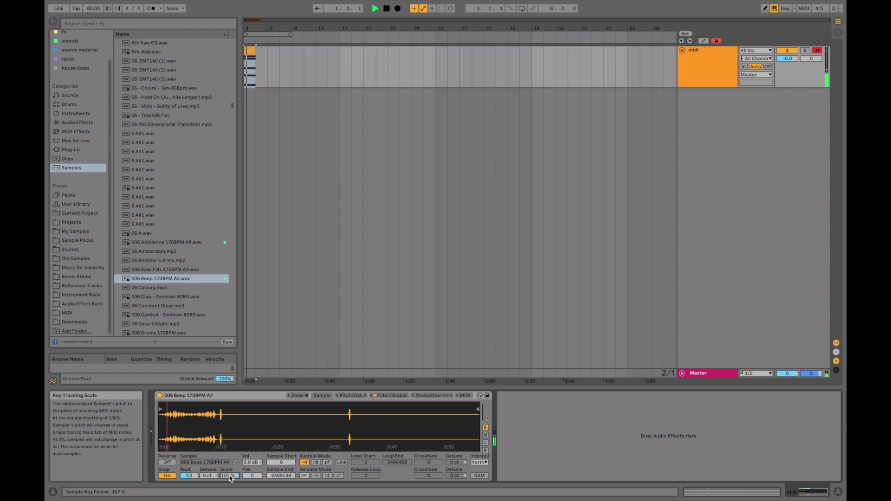
{"action": "scroll", "coordinate": [230, 478], "scroll_direction": "up", "scroll_amount": 10}
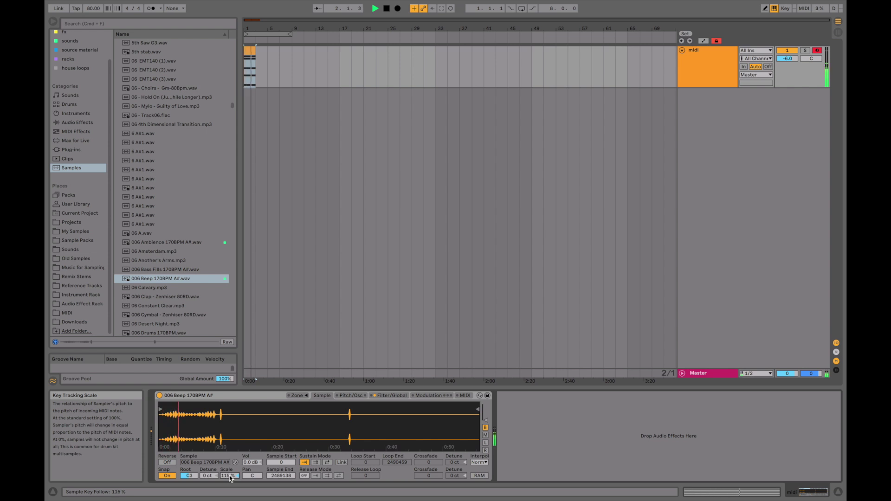
{"action": "scroll", "coordinate": [229, 478], "scroll_direction": "up", "scroll_amount": 13}
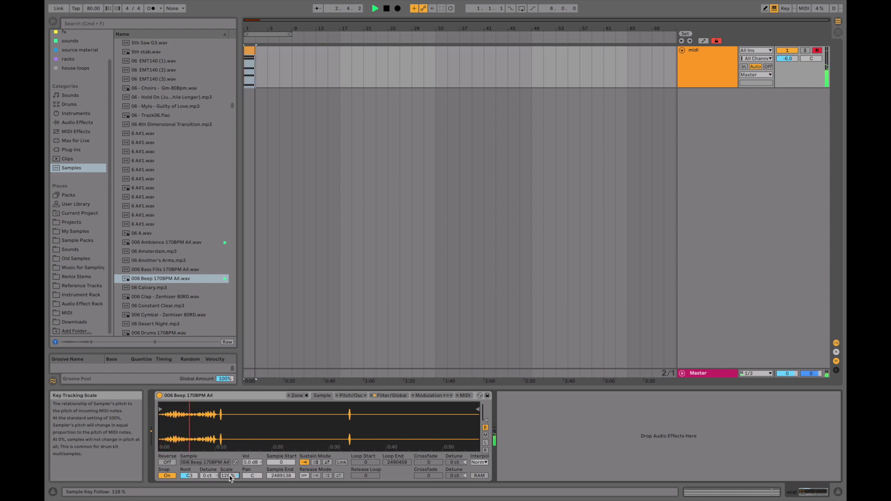
{"action": "scroll", "coordinate": [230, 478], "scroll_direction": "up", "scroll_amount": 3}
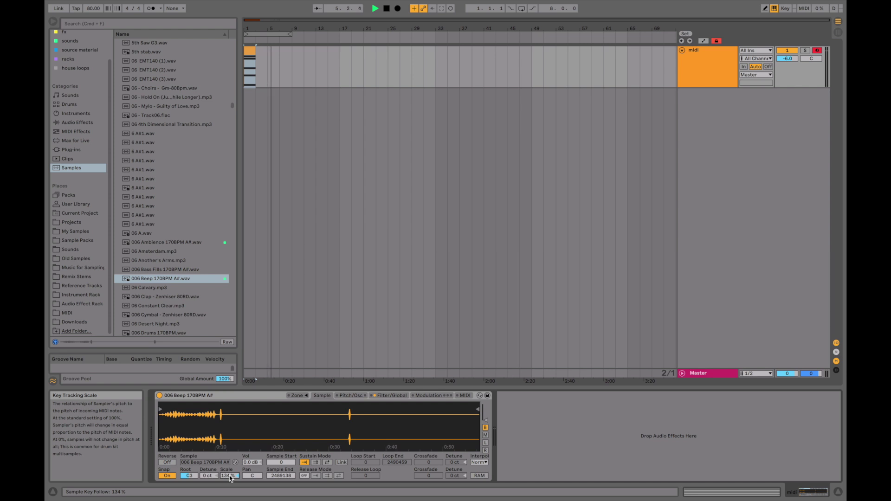
{"action": "key", "text": "space"}
{"action": "key", "text": "space"}
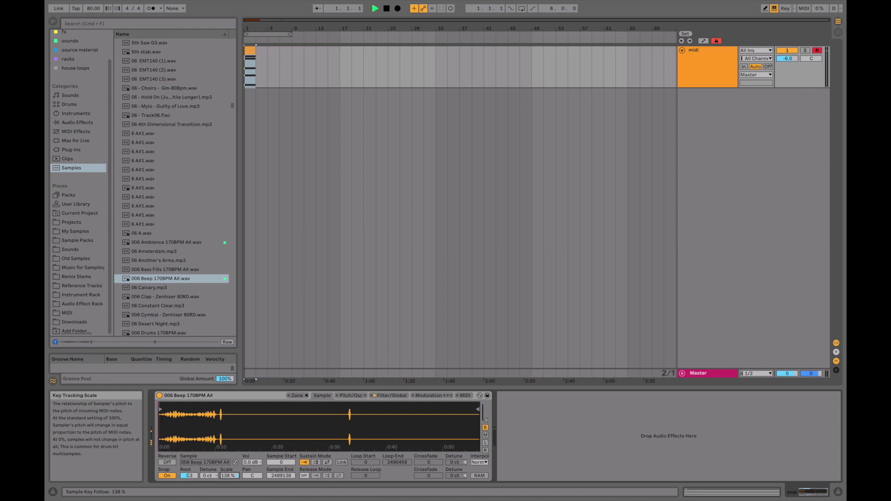
Continue increasing the Sampler's key tracking Scale to 191% while the chord plays
{"action": "left_click_drag", "start_coordinate": [229, 476], "coordinate": [229, 461]}
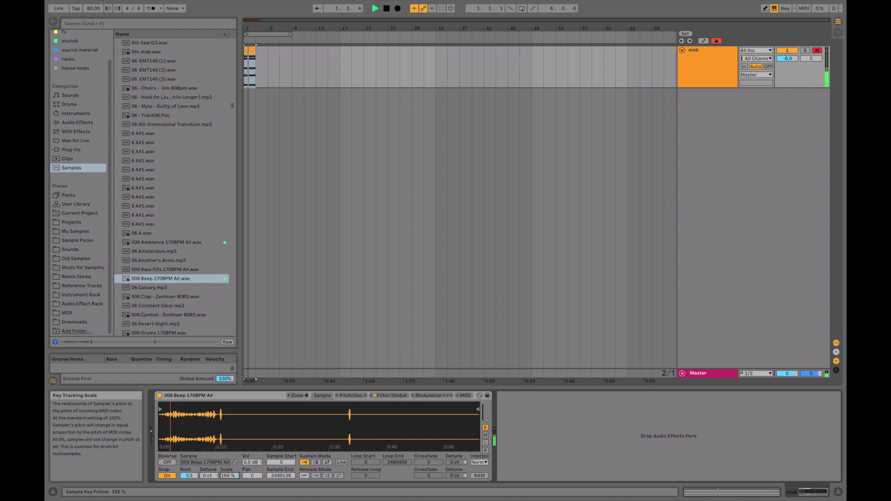
{"action": "key", "text": "Up"}
{"action": "key", "text": "Up"}
{"action": "key", "text": "Up"}
{"action": "key", "text": "Up"}
{"action": "key", "text": "Up"}
{"action": "key", "text": "Up"}
{"action": "key", "text": "Up"}
{"action": "key", "text": "Up"}
{"action": "key", "text": "Up"}
{"action": "key", "text": "Up"}
{"action": "key", "text": "Up"}
{"action": "key", "text": "Up"}
{"action": "key", "text": "Up"}
{"action": "key", "text": "Up"}
{"action": "key", "text": "Up"}
{"action": "key", "text": "Up"}
{"action": "key", "text": "Up"}
{"action": "key", "text": "Up"}
{"action": "key", "text": "Up"}
{"action": "key", "text": "Up"}
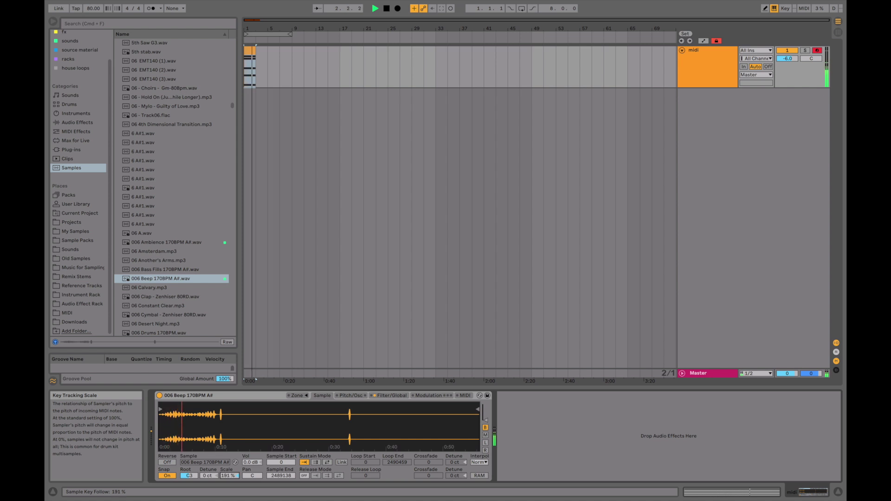
Restart playback and lower the key tracking Scale through 53% down to -41%
{"action": "left_click_drag", "start_coordinate": [229, 476], "coordinate": [229, 491]}
{"action": "key", "text": "space"}
{"action": "key", "text": "space"}
{"action": "type", "text": "53"}
{"action": "key", "text": "Return"}
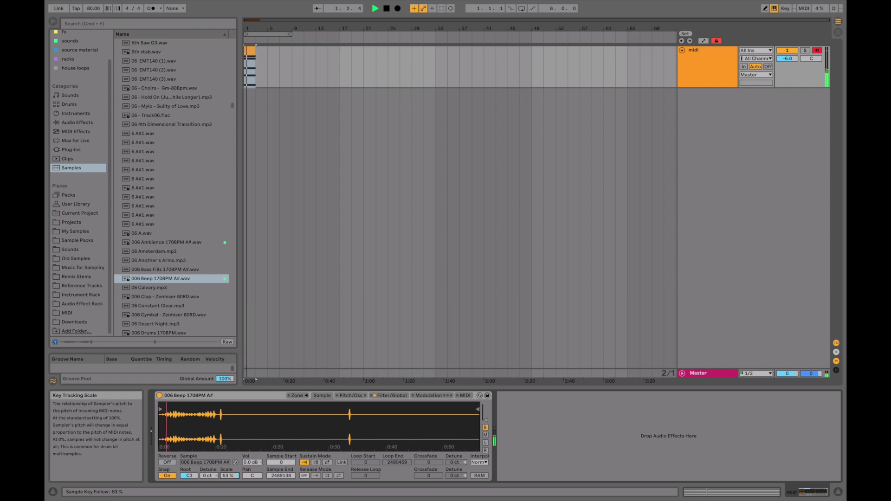
{"action": "type", "text": "-13"}
{"action": "key", "text": "Return"}
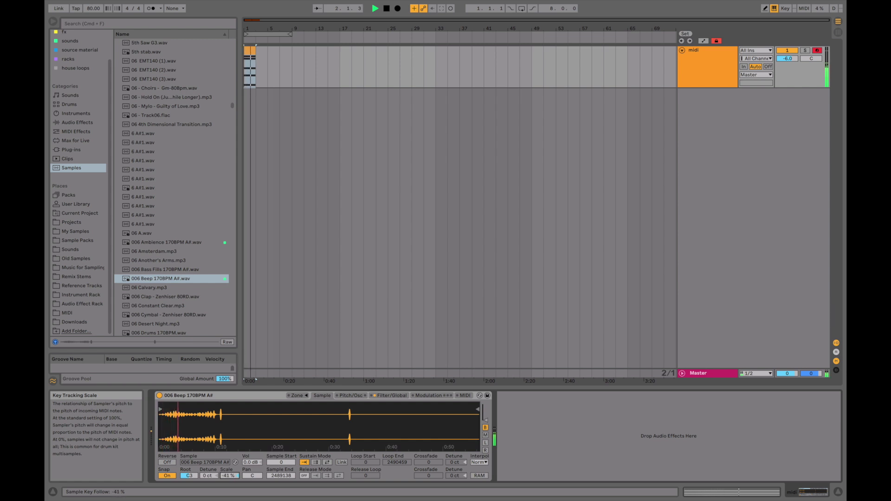
Lower the Sampler's key tracking Scale through -147% to -197% during playback
{"action": "type", "text": "-147"}
{"action": "key", "text": "Return"}
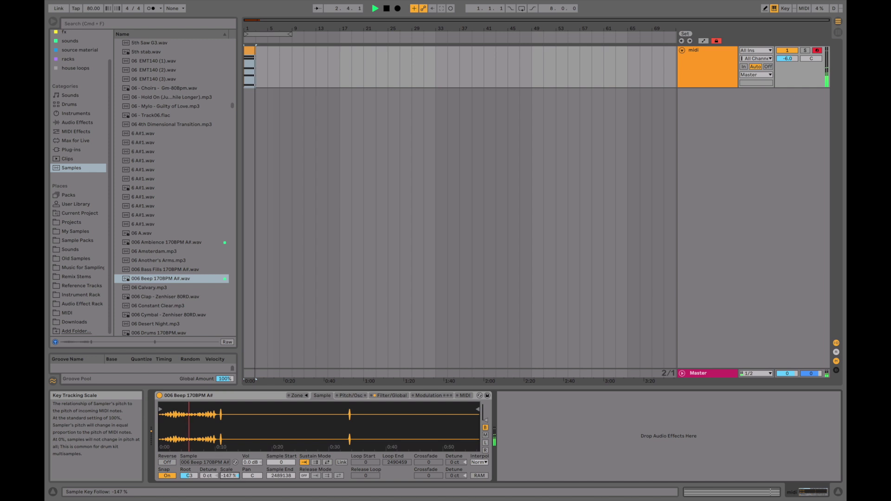
{"action": "left_click_drag", "start_coordinate": [229, 476], "coordinate": [229, 499]}
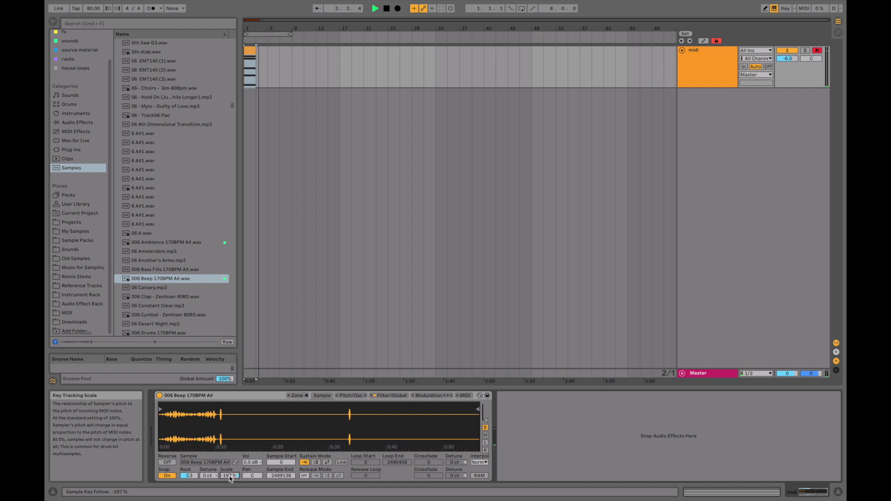
Reset the Sampler's key tracking Scale to 100% and stop playback
{"action": "key", "text": "Delete"}
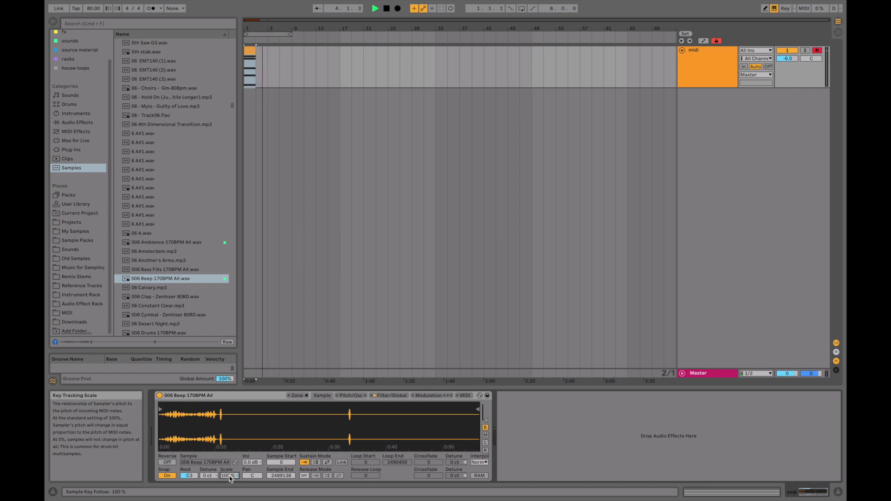
{"action": "key", "text": "space"}
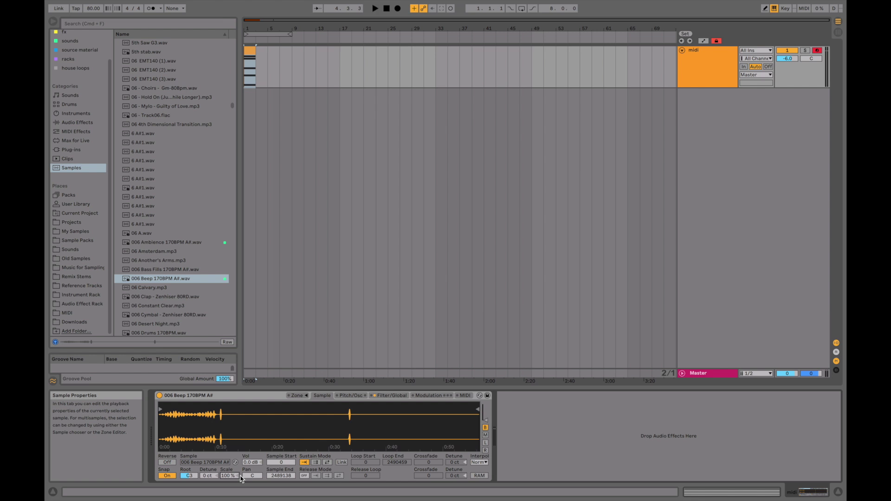
Play the chord while raising the sample's Root key through D#3 and F3 to B3
{"action": "key", "text": "space"}
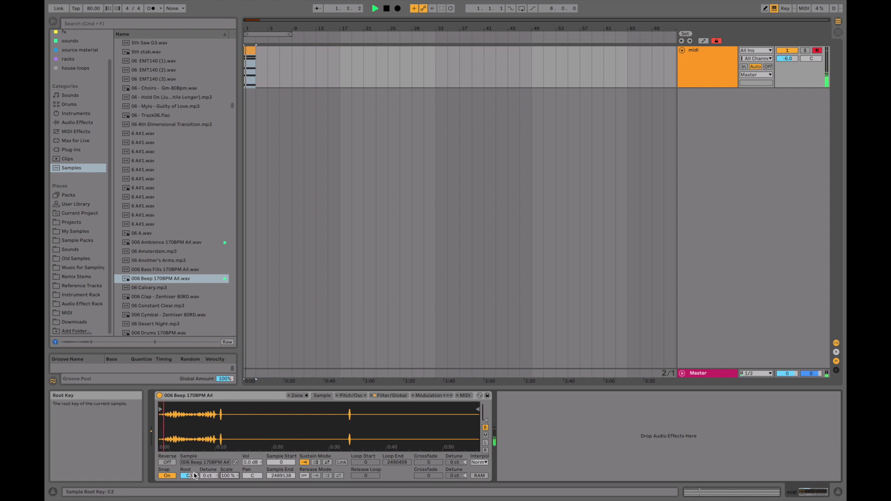
{"action": "key", "text": "space"}
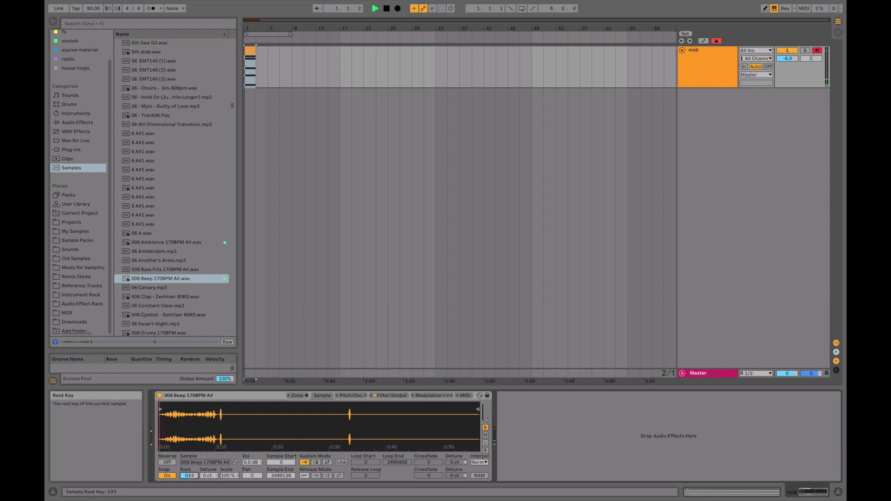
{"action": "key", "text": "Up"}
{"action": "key", "text": "Up"}
{"action": "key", "text": "Up"}
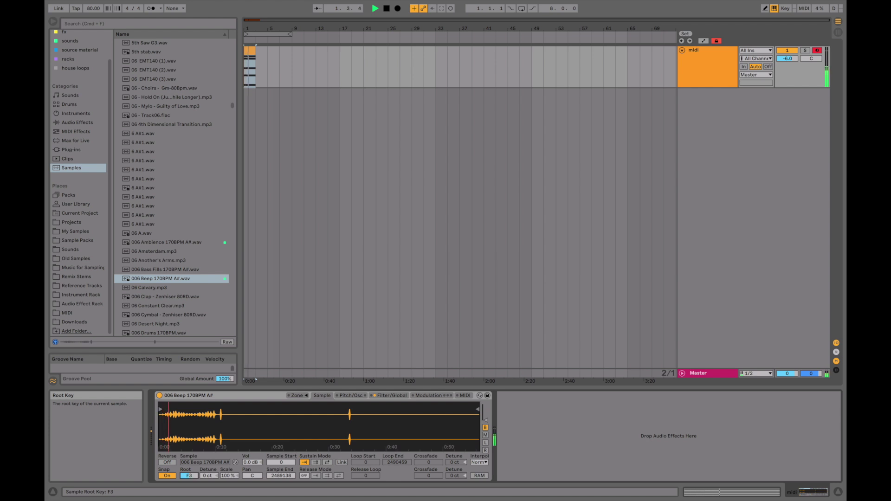
{"action": "left_click_drag", "start_coordinate": [189, 476], "coordinate": [189, 471]}
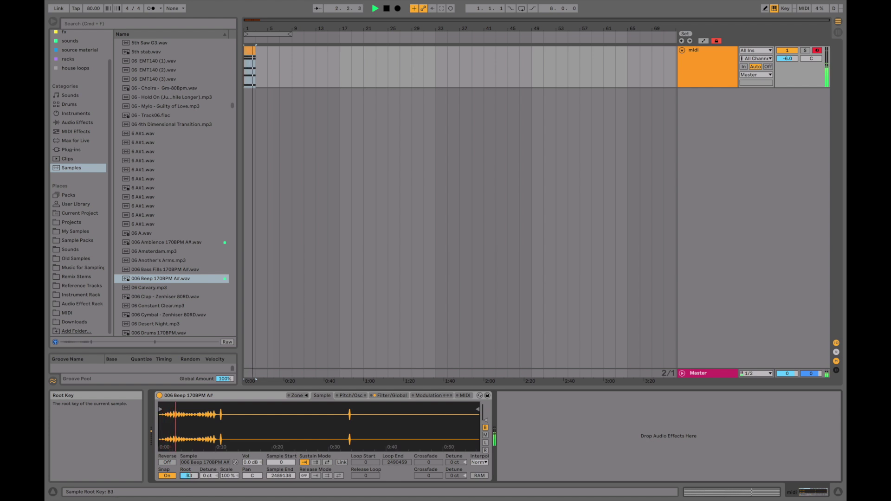
{"action": "key", "text": "Up"}
{"action": "key", "text": "Up"}
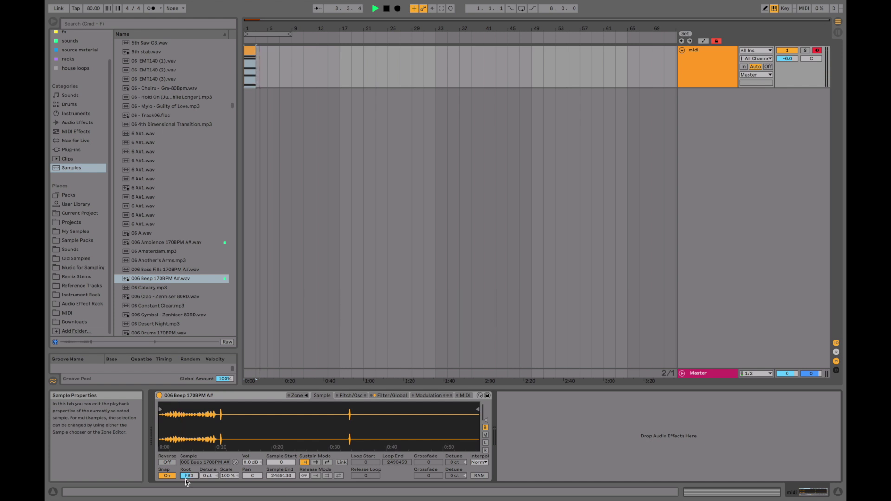
Lower the sample's Root key to A#2 and stop playback
{"action": "key", "text": "Down"}
{"action": "key", "text": "Down"}
{"action": "key", "text": "Down"}
{"action": "key", "text": "Down"}
{"action": "key", "text": "Down"}
{"action": "key", "text": "Down"}
{"action": "key", "text": "Down"}
{"action": "key", "text": "Down"}
{"action": "key", "text": "Down"}
{"action": "key", "text": "Down"}
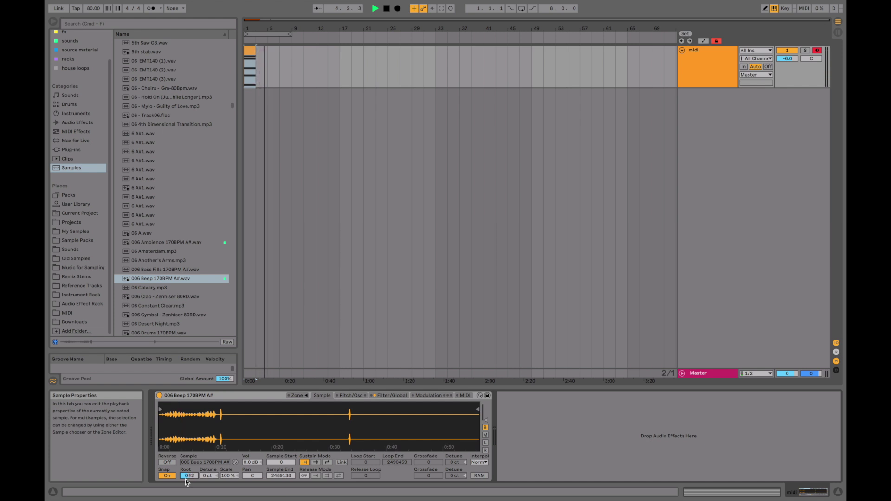
{"action": "scroll", "coordinate": [186, 482], "scroll_direction": "up", "scroll_amount": 1}
{"action": "key", "text": "space"}
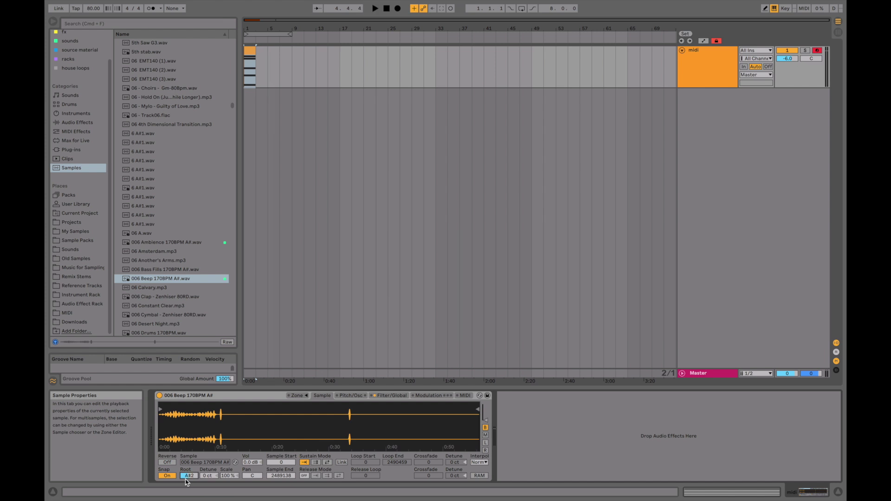
Audition the chord with the sample Detune at +15 ct, and reset the Detune to 0 ct
{"action": "key", "text": "space"}
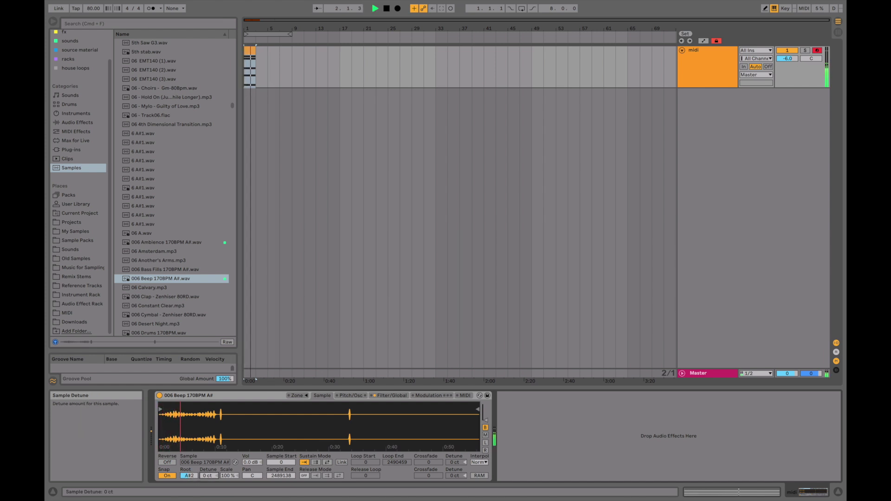
{"action": "left_click_drag", "start_coordinate": [208, 476], "coordinate": [208, 469]}
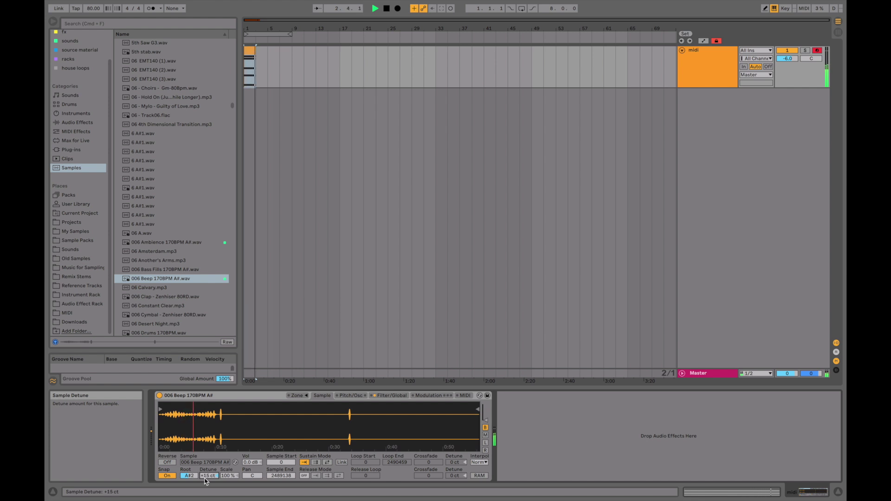
{"action": "key", "text": "Delete"}
Set the key tracking Scale to 103% and stop playback
{"action": "left_click_drag", "start_coordinate": [236, 476], "coordinate": [237, 476]}
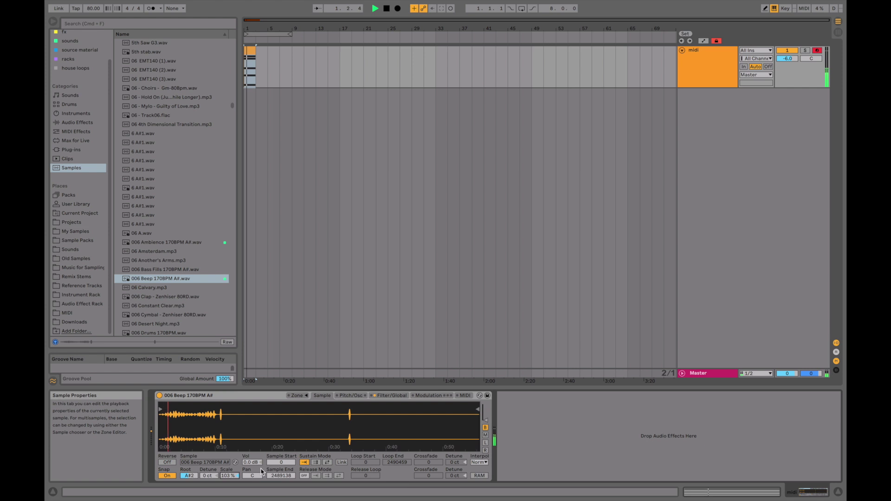
{"action": "key", "text": "space"}
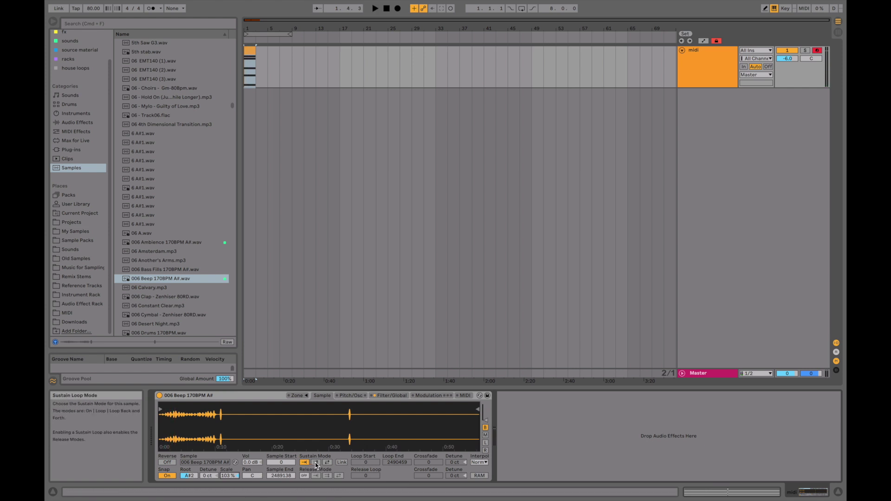
Set the Sustain Mode to loop back and forth and start playing the chord
{"action": "left_click", "coordinate": [316, 462]}
{"action": "left_click", "coordinate": [327, 462]}
{"action": "key", "text": "space"}
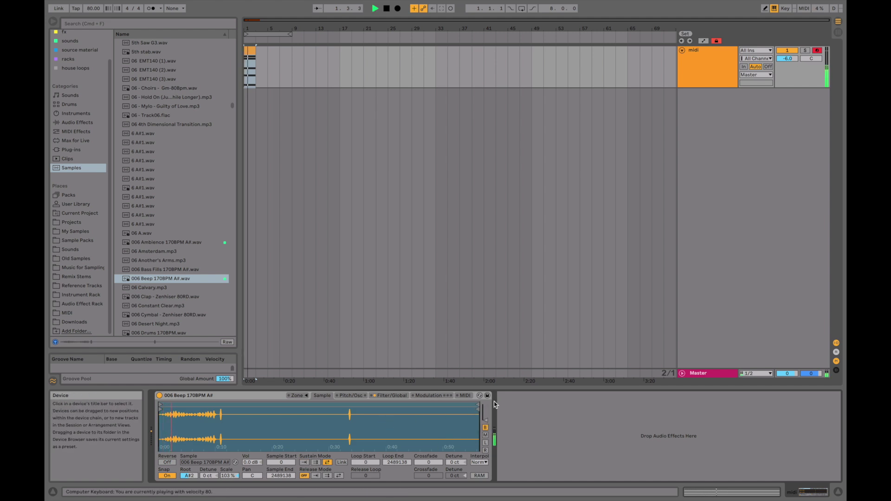
Shorten the sustain loop to a Loop End of 204634 and move the Sample End to 250880
{"action": "left_click_drag", "start_coordinate": [481, 407], "coordinate": [182, 438]}
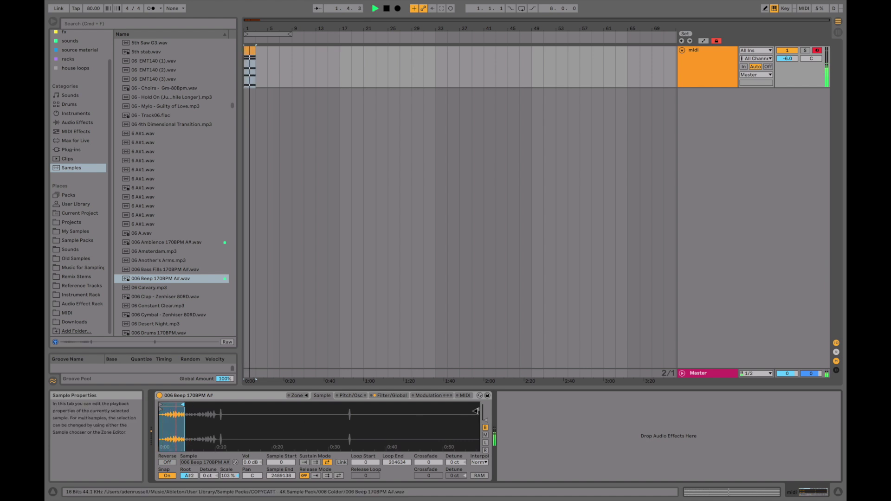
{"action": "mouse_move", "coordinate": [475, 411]}
{"action": "left_mouse_down"}
{"action": "mouse_move", "coordinate": [312, 441]}
{"action": "mouse_move", "coordinate": [189, 439]}
{"action": "left_mouse_up"}
Shorten the Loop End to 141563 while auditioning the chord with Link enabled, and switch Link off again
{"action": "left_click", "coordinate": [342, 462]}
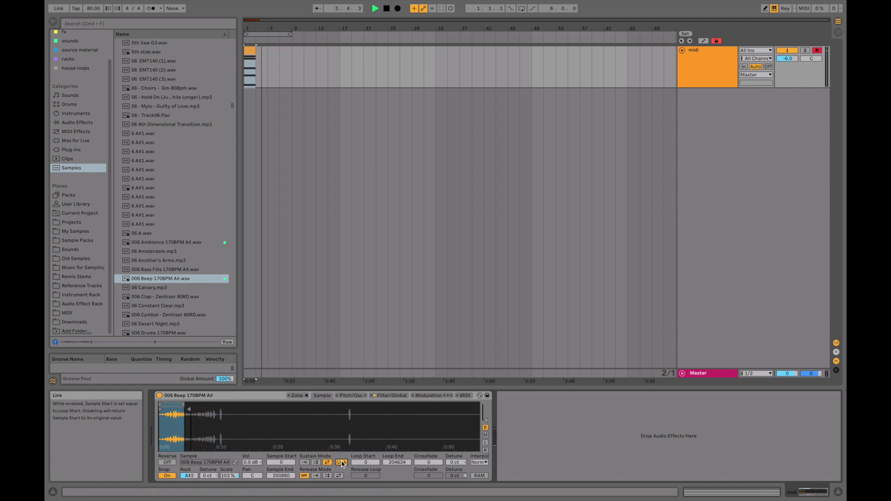
{"action": "key", "text": "space"}
{"action": "key", "text": "space"}
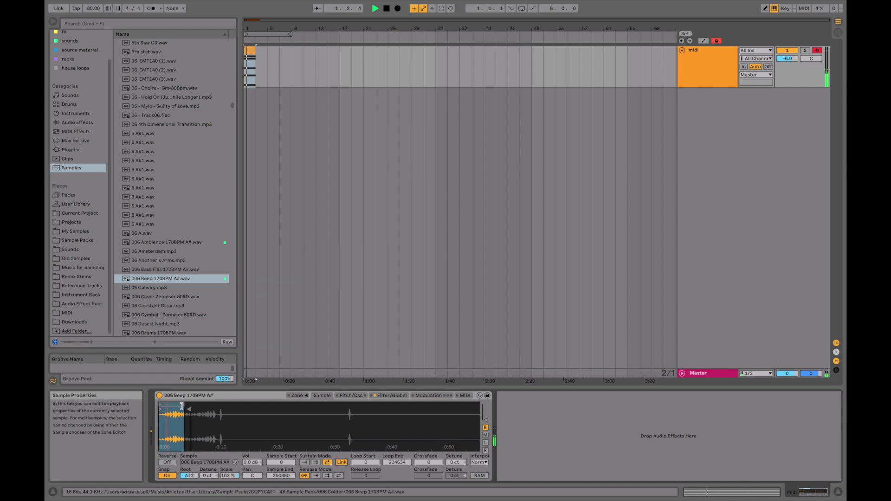
{"action": "left_click_drag", "start_coordinate": [182, 406], "coordinate": [174, 407]}
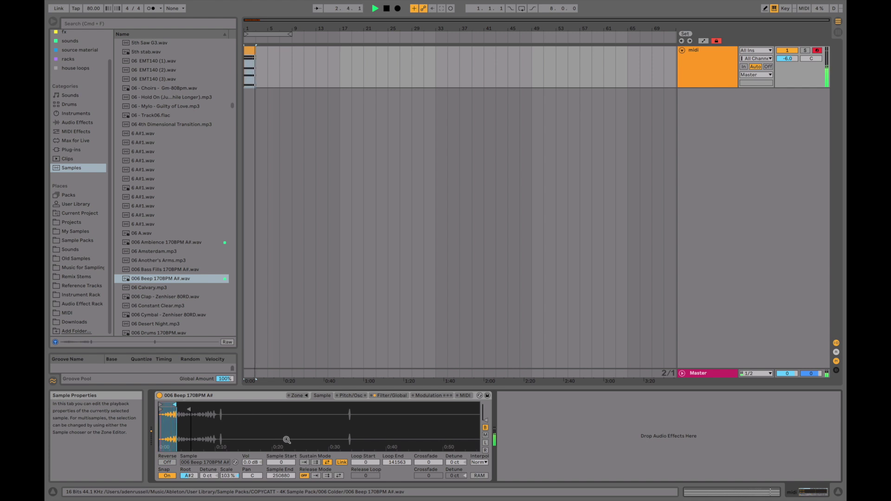
{"action": "left_click", "coordinate": [340, 462]}
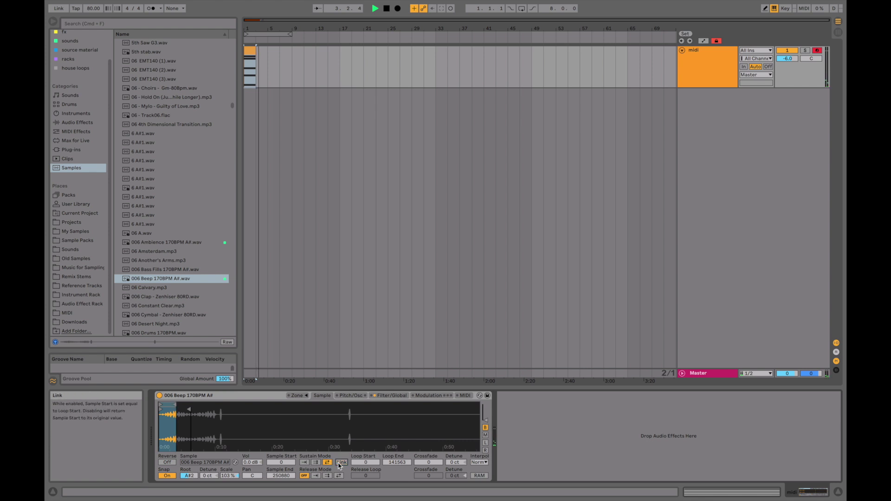
Move the sustain loop's start to 66625 and place the Sample Start at 0
{"action": "mouse_move", "coordinate": [159, 408]}
{"action": "left_mouse_down"}
{"action": "mouse_move", "coordinate": [168, 464]}
{"action": "mouse_move", "coordinate": [242, 422]}
{"action": "mouse_move", "coordinate": [216, 410]}
{"action": "left_mouse_up"}
{"action": "key", "text": "space"}
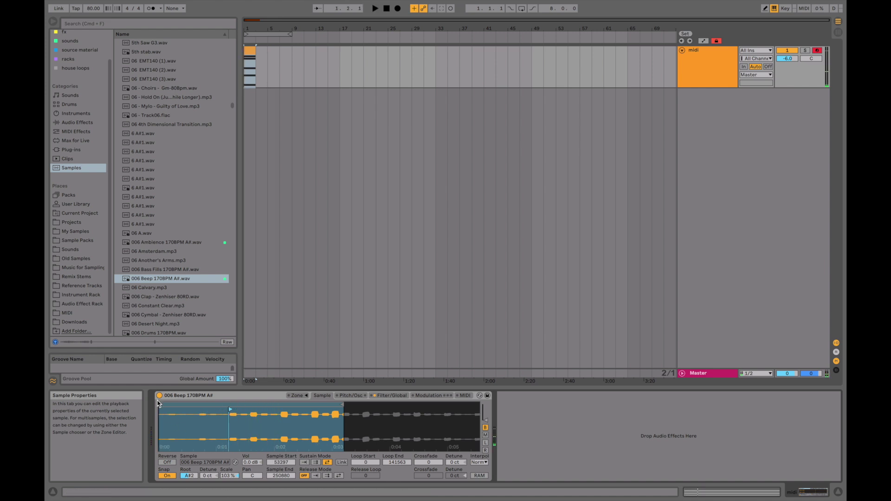
{"action": "left_click_drag", "start_coordinate": [160, 404], "coordinate": [242, 406]}
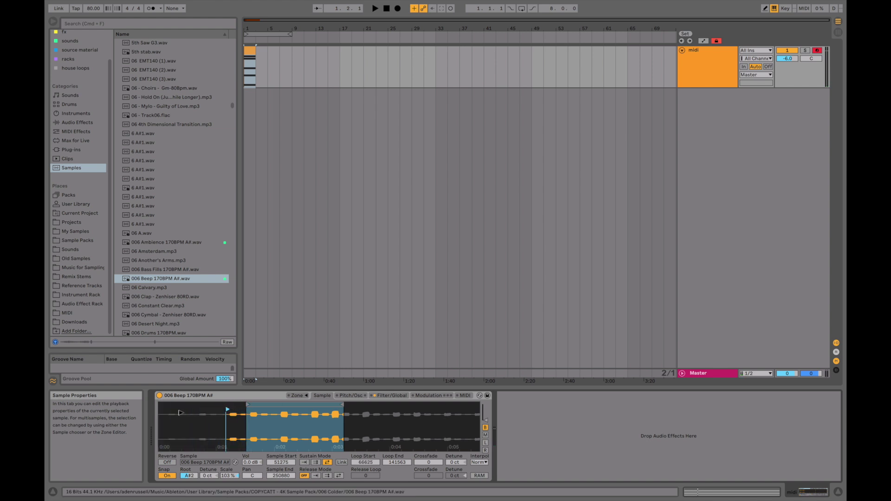
{"action": "left_click_drag", "start_coordinate": [181, 413], "coordinate": [88, 427]}
Pull the sustain loop's start back to 53297 and audition the chord
{"action": "key", "text": "space"}
{"action": "key", "text": "space"}
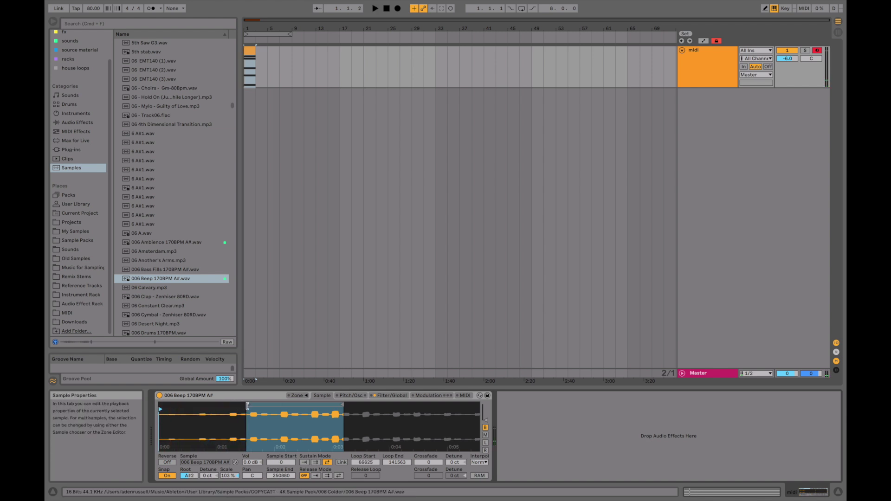
{"action": "left_click_drag", "start_coordinate": [247, 406], "coordinate": [225, 407]}
{"action": "key", "text": "space"}
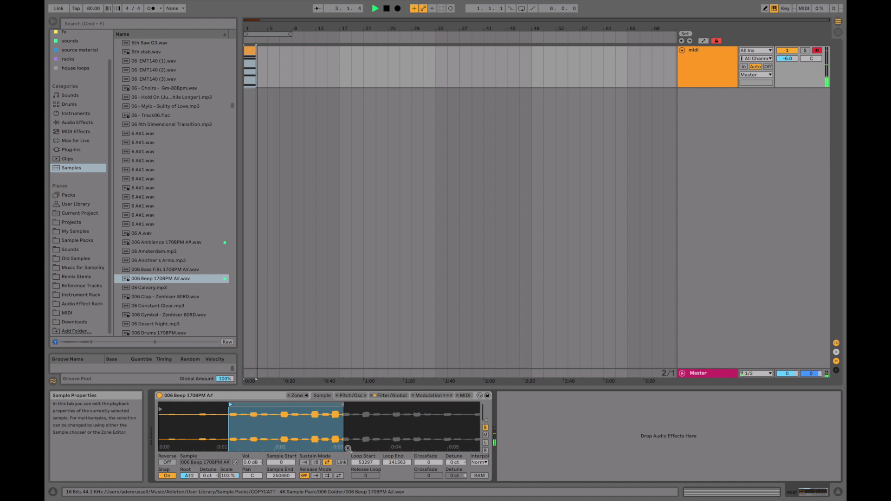
Set the volume envelope's Release time to 291 ms
{"action": "left_click", "coordinate": [392, 395]}
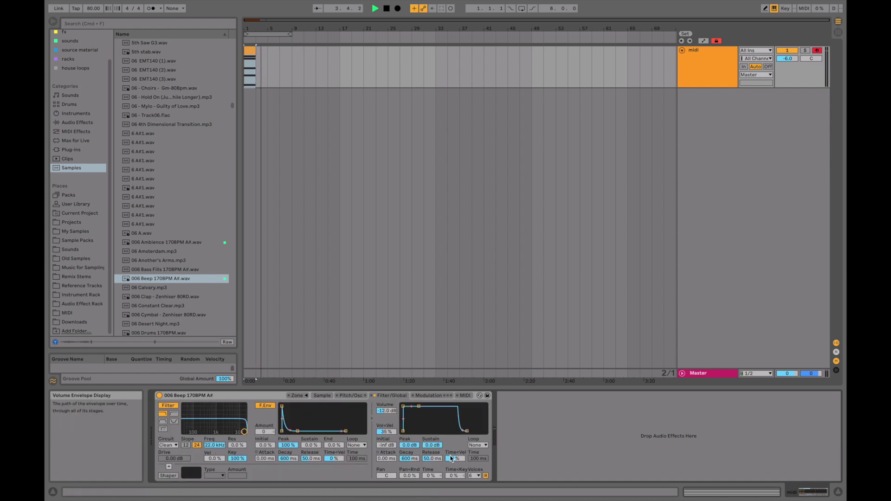
{"action": "left_click_drag", "start_coordinate": [432, 459], "coordinate": [432, 443]}
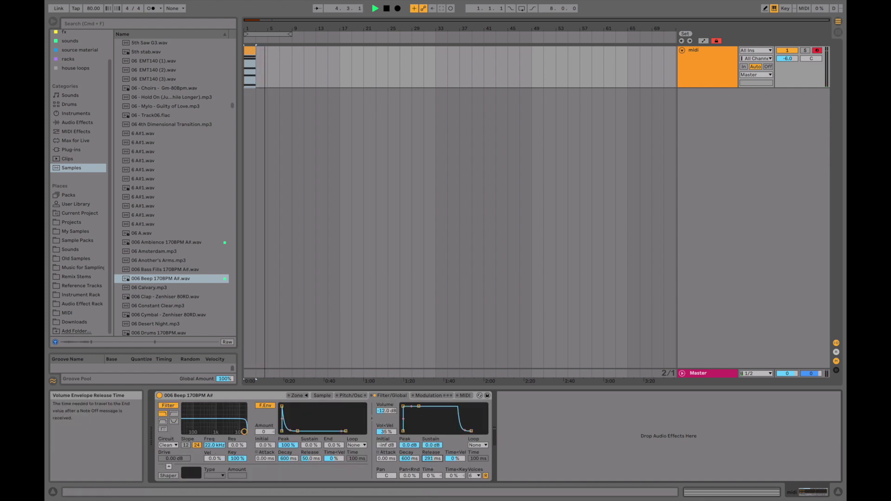
Set the Release Mode to Loop, with the Sample Start at 141562 and the Sample End at 314807
{"action": "left_click", "coordinate": [322, 395]}
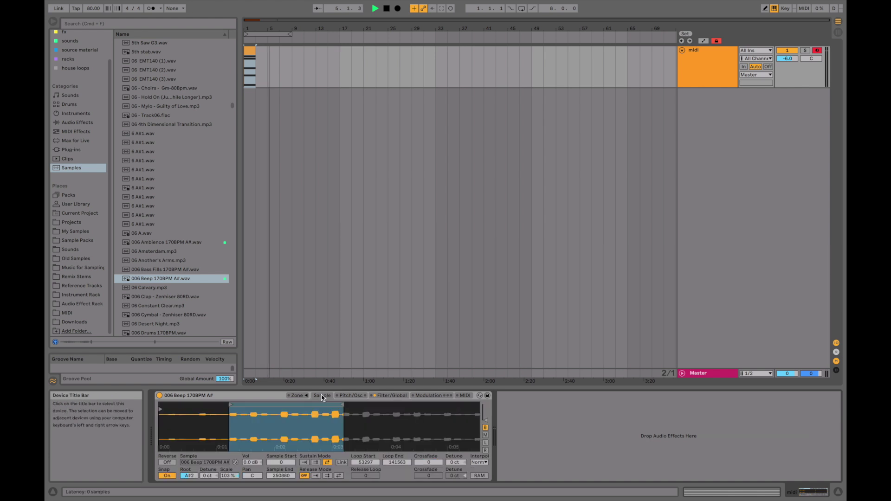
{"action": "left_click", "coordinate": [327, 476]}
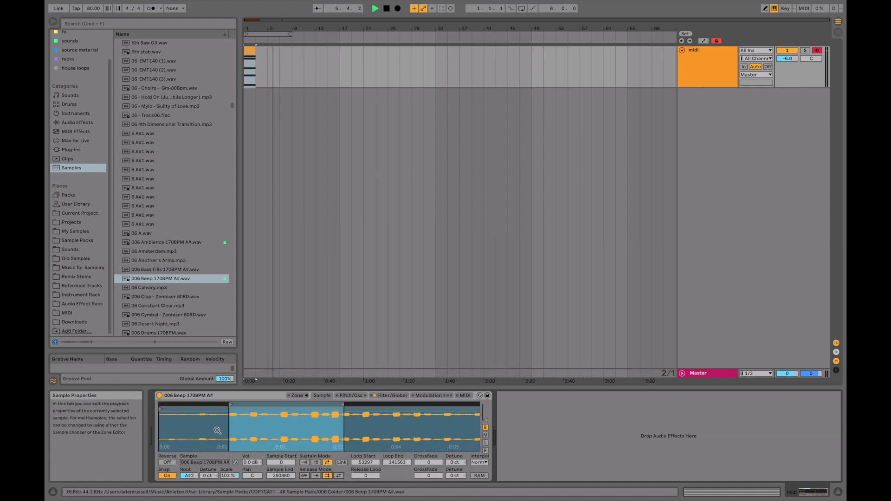
{"action": "mouse_move", "coordinate": [203, 429]}
{"action": "left_mouse_down"}
{"action": "mouse_move", "coordinate": [166, 420]}
{"action": "mouse_move", "coordinate": [232, 410]}
{"action": "left_mouse_up"}
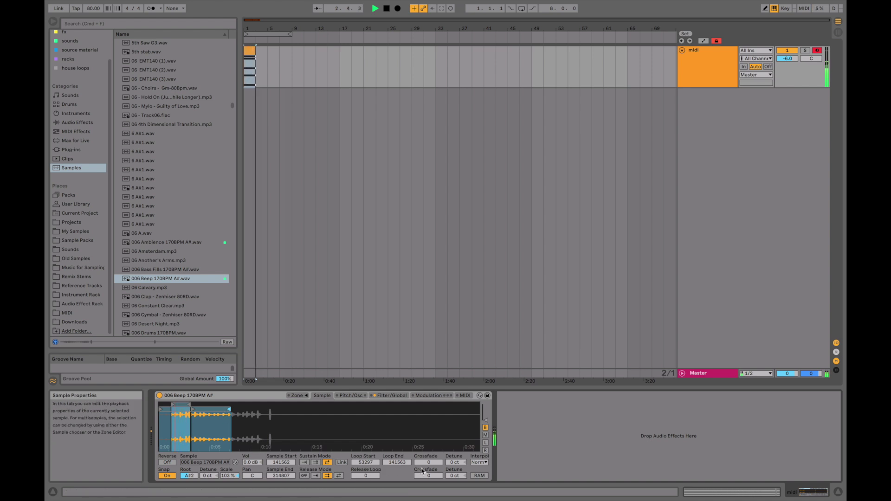
Set the release loop's Detune to +10 ct while the chord plays
{"action": "left_click", "coordinate": [457, 475]}
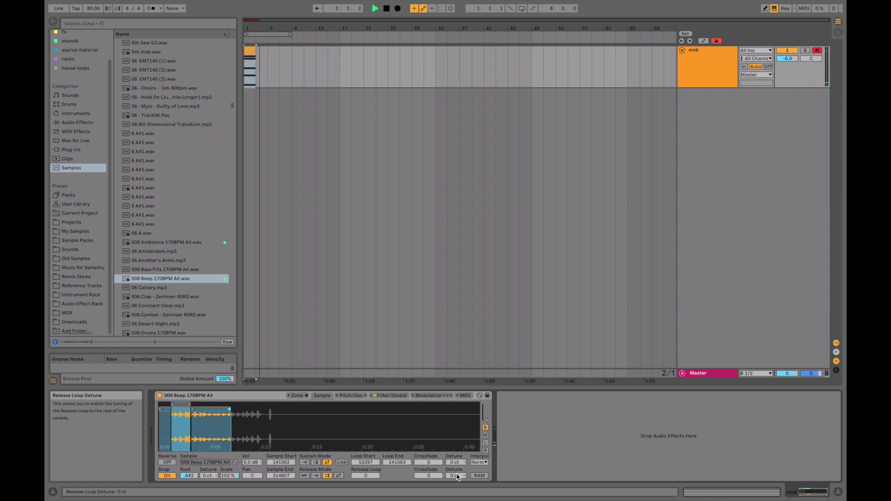
{"action": "left_click_drag", "start_coordinate": [457, 474], "coordinate": [457, 466]}
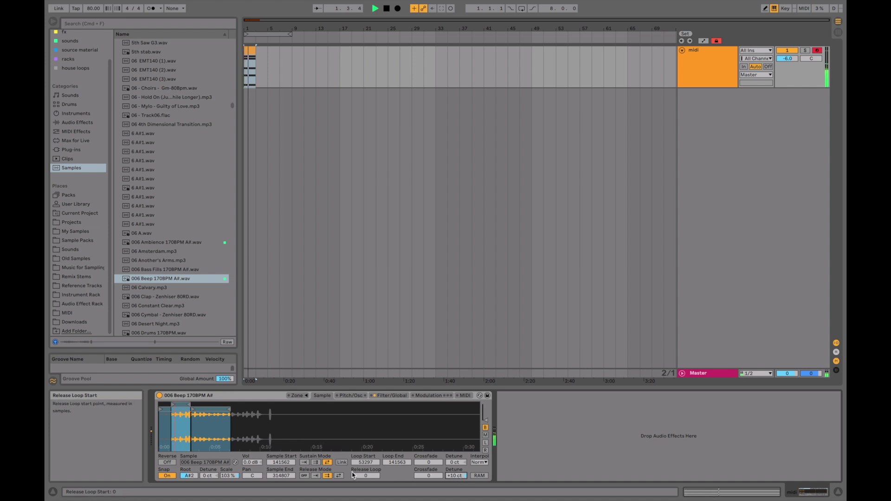
{"action": "left_click", "coordinate": [357, 477]}
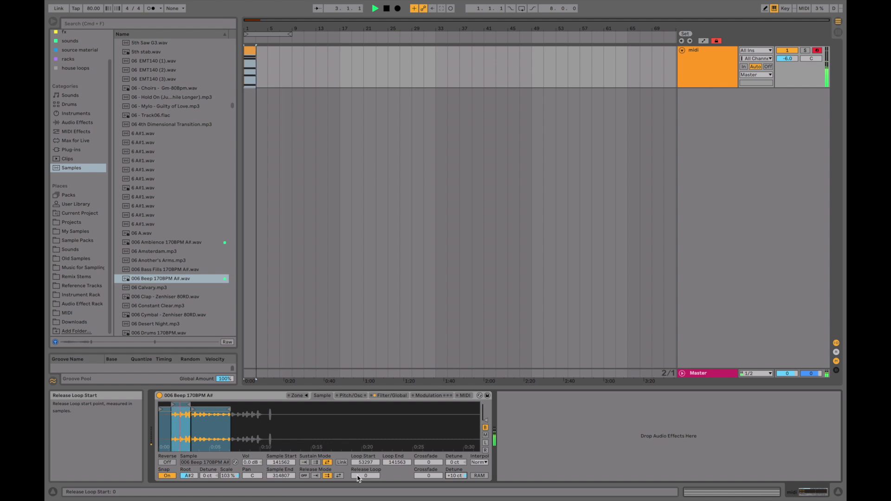
Lengthen the volume envelope's Release time, set its release slope to 38%, and stop playback
{"action": "left_click", "coordinate": [417, 396]}
{"action": "left_click", "coordinate": [378, 397]}
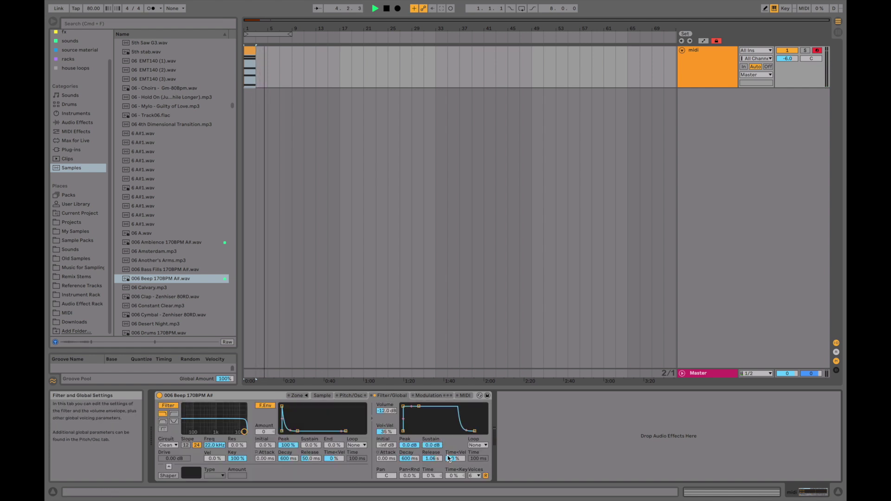
{"action": "left_click_drag", "start_coordinate": [431, 458], "coordinate": [469, 426]}
{"action": "key", "text": "space"}
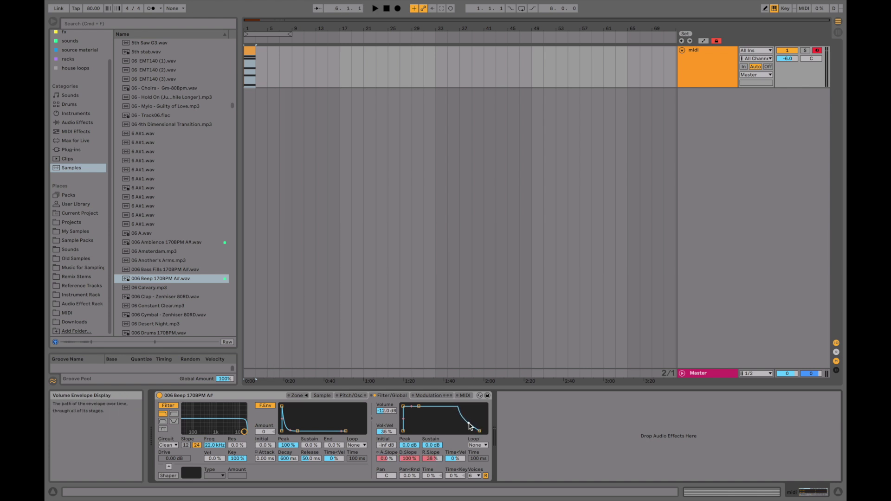
Restart playback, set the sustain loop's Detune to -4 ct, and raise its Crossfade
{"action": "key", "text": "space"}
{"action": "left_click", "coordinate": [321, 398]}
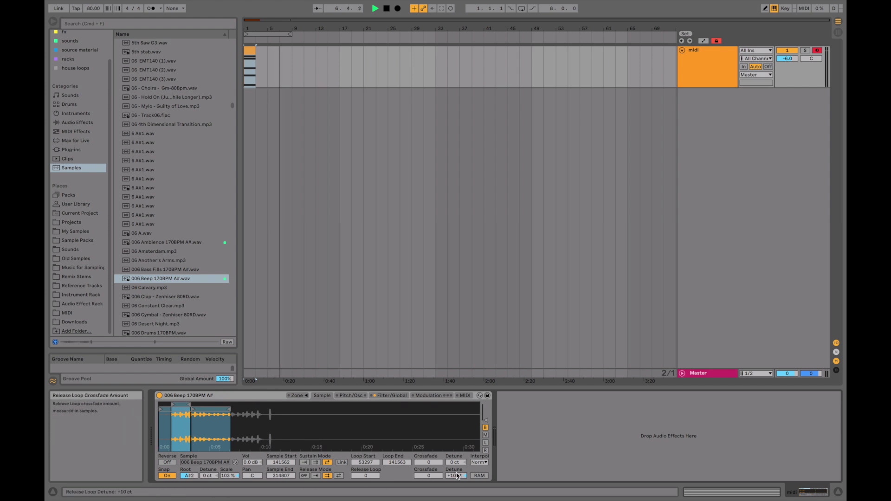
{"action": "left_click_drag", "start_coordinate": [456, 462], "coordinate": [428, 453]}
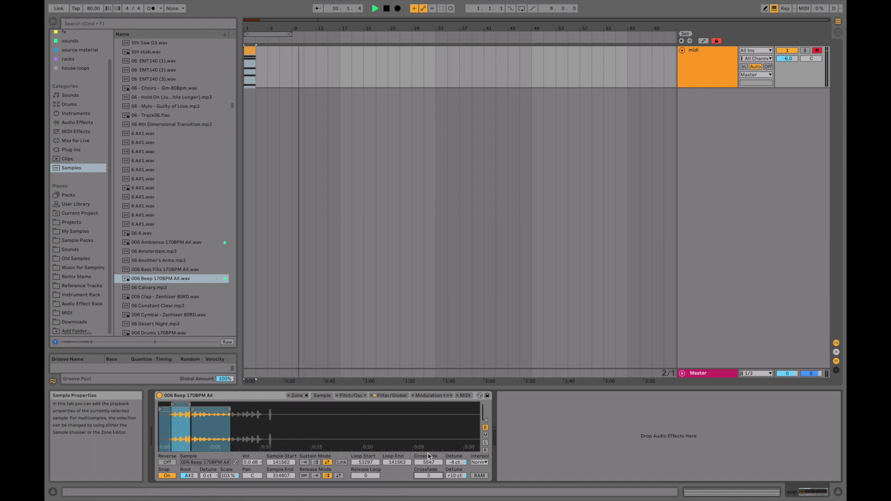
Set the sample's interpolation quality to Good Interpolation and stop playback
{"action": "left_click", "coordinate": [479, 462]}
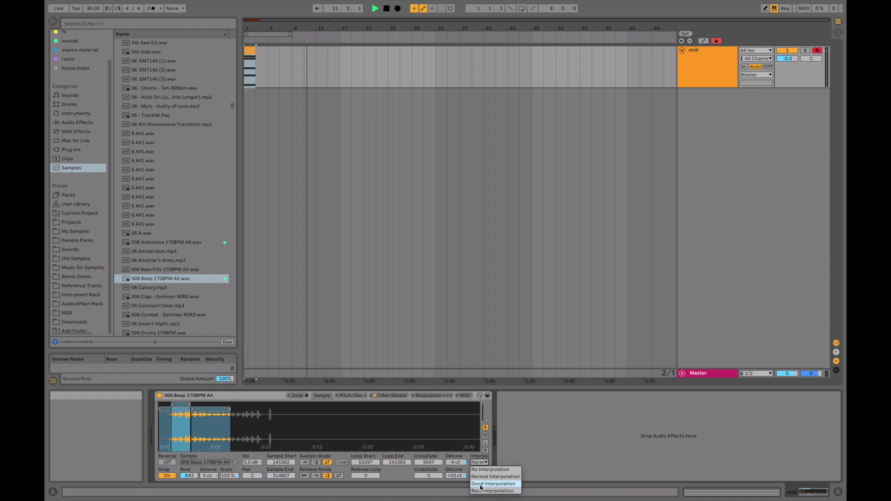
{"action": "left_click", "coordinate": [481, 484]}
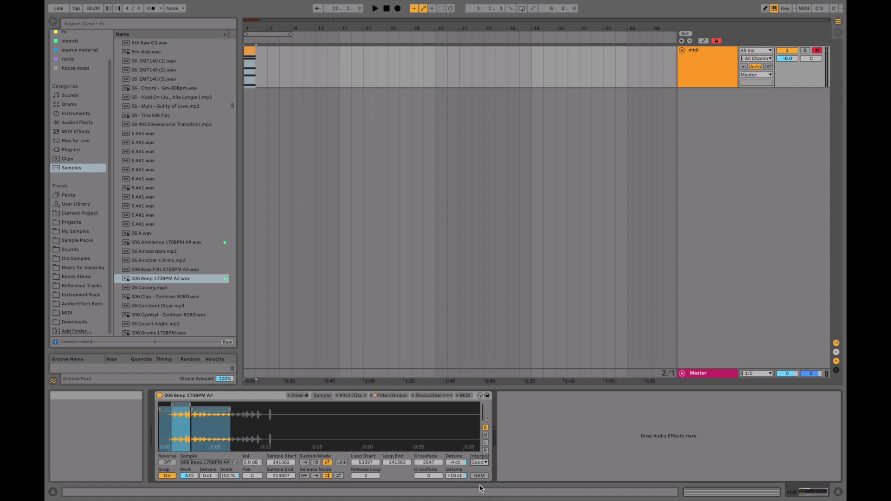
{"action": "key", "text": "space"}
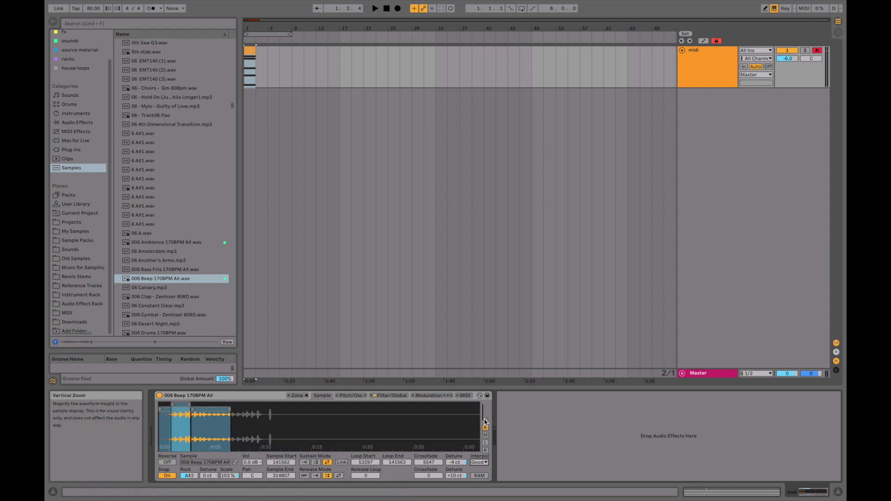
Audition the chord with the sample's Reverse option turned on, and turn Reverse off again
{"action": "left_click_drag", "start_coordinate": [485, 420], "coordinate": [486, 418]}
{"action": "left_click_drag", "start_coordinate": [206, 430], "coordinate": [206, 452]}
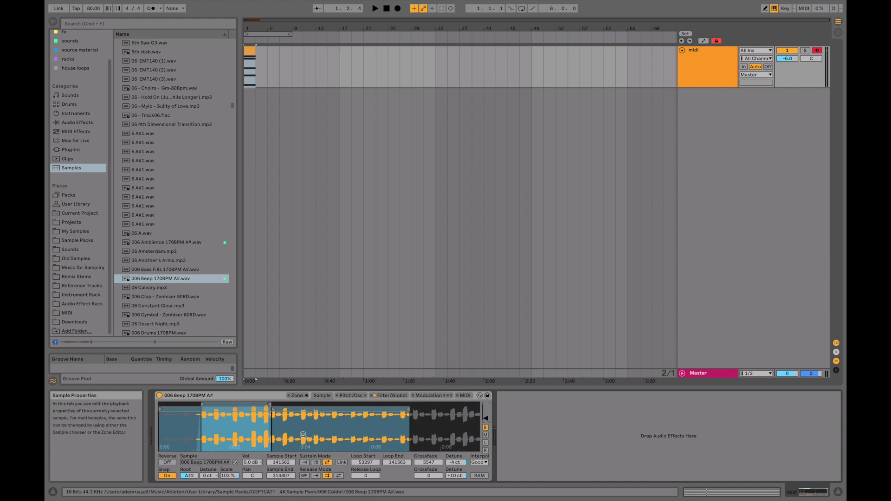
{"action": "left_click", "coordinate": [167, 462]}
{"action": "key", "text": "space"}
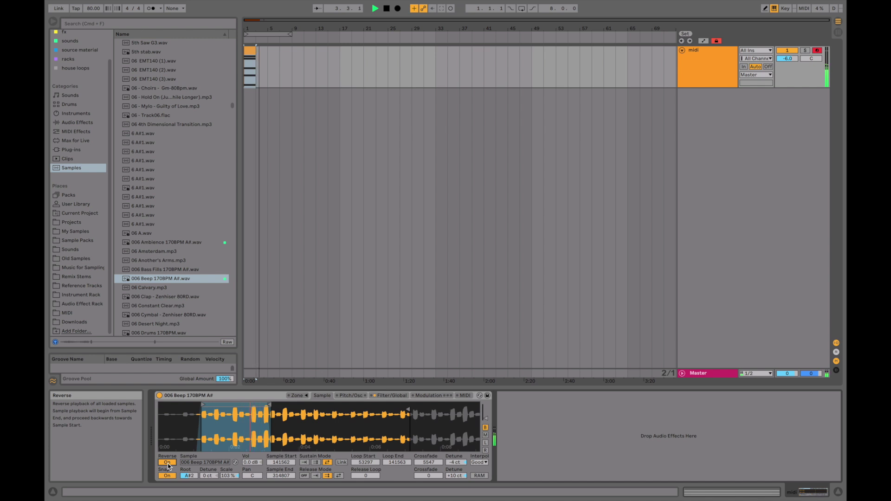
{"action": "key", "text": "space"}
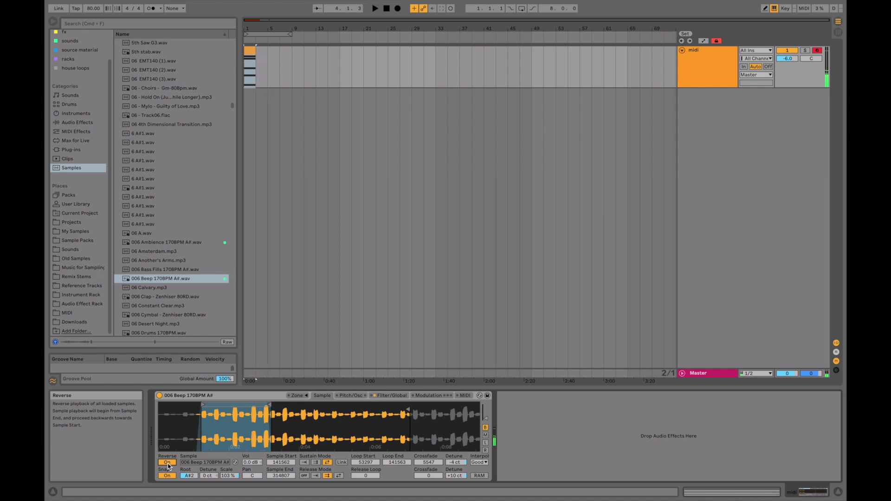
{"action": "left_click", "coordinate": [167, 463]}
Turn on the modulation oscillator, switch off the pitch envelope, and start playback
{"action": "left_click", "coordinate": [351, 395]}
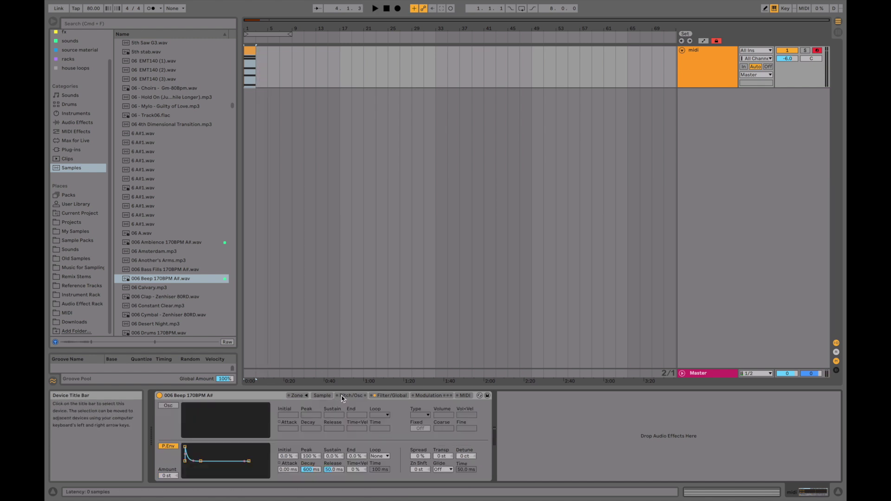
{"action": "left_click", "coordinate": [168, 405]}
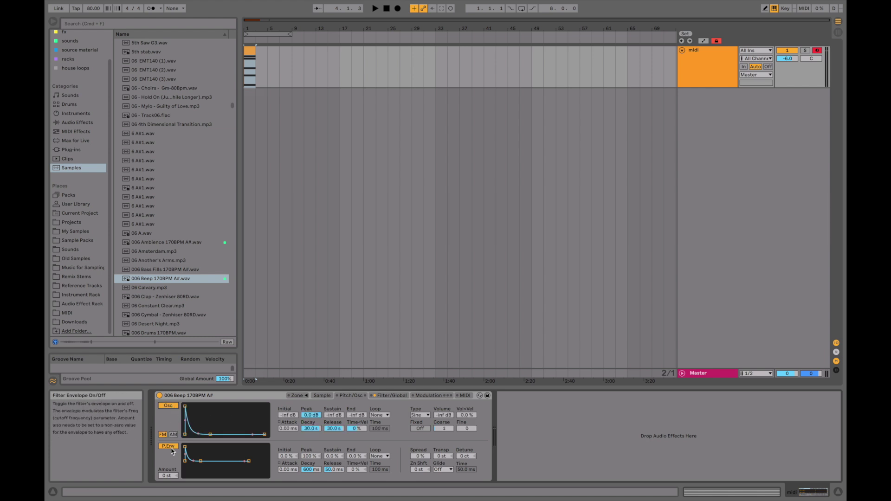
{"action": "left_click", "coordinate": [168, 446]}
{"action": "key", "text": "space"}
Set the modulation oscillator's Coarse tuning to 2 and Fine to 32, and reduce its Volume to below -17 dB
{"action": "mouse_move", "coordinate": [443, 415]}
{"action": "left_mouse_down"}
{"action": "mouse_move", "coordinate": [443, 403]}
{"action": "mouse_move", "coordinate": [449, 423]}
{"action": "left_mouse_up"}
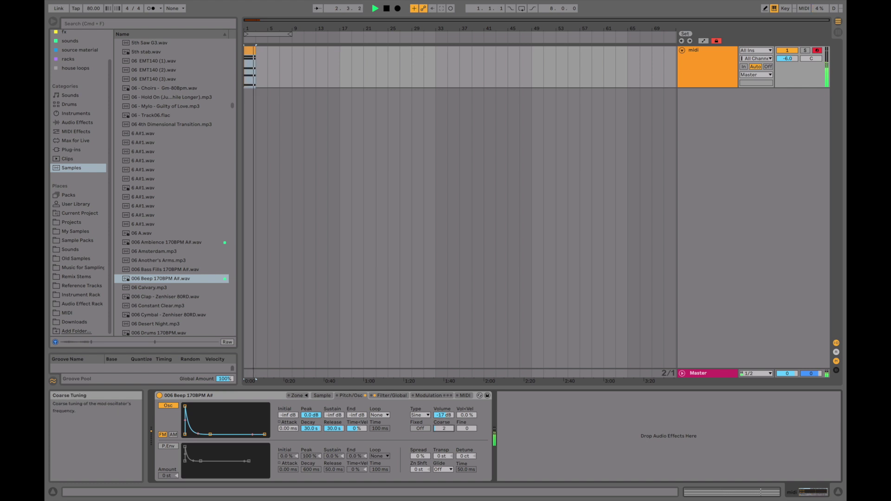
{"action": "left_click_drag", "start_coordinate": [445, 430], "coordinate": [466, 420]}
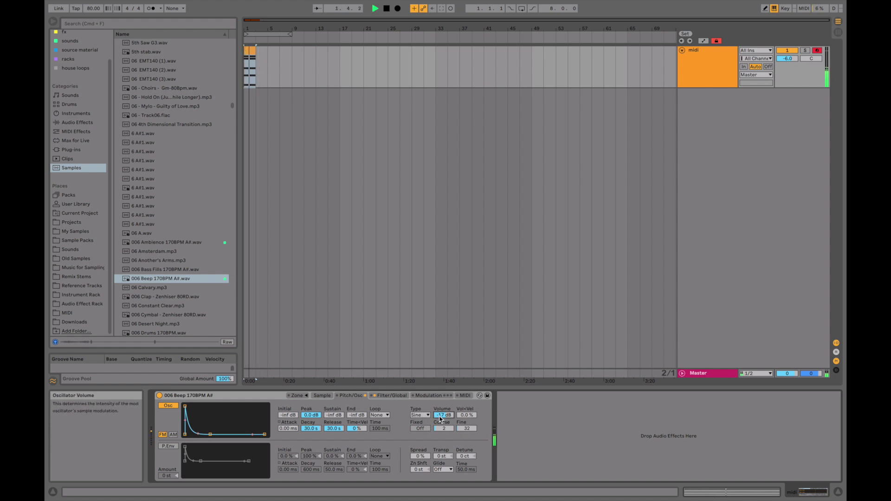
{"action": "left_click_drag", "start_coordinate": [444, 415], "coordinate": [444, 419]}
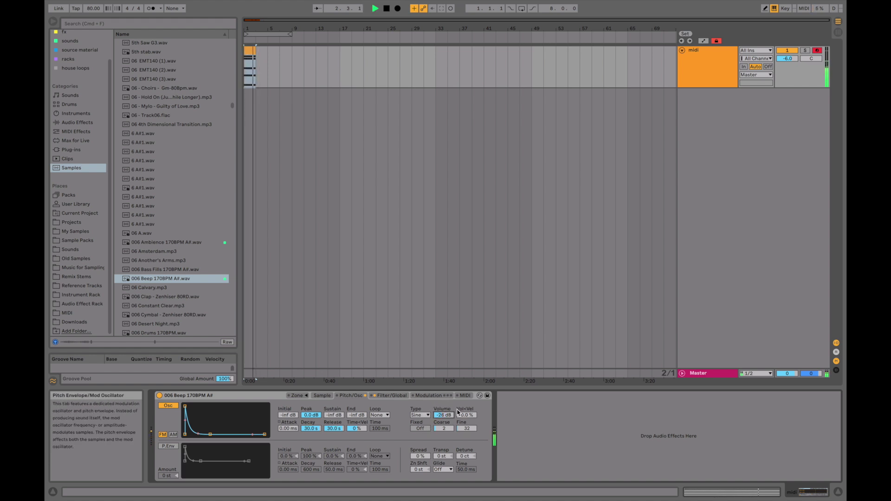
Try the Sq 64 oscillator waveform, settle on Sq 8, and set the oscillator envelope's Attack to 116 ms
{"action": "left_click", "coordinate": [423, 416]}
{"action": "left_click", "coordinate": [417, 386]}
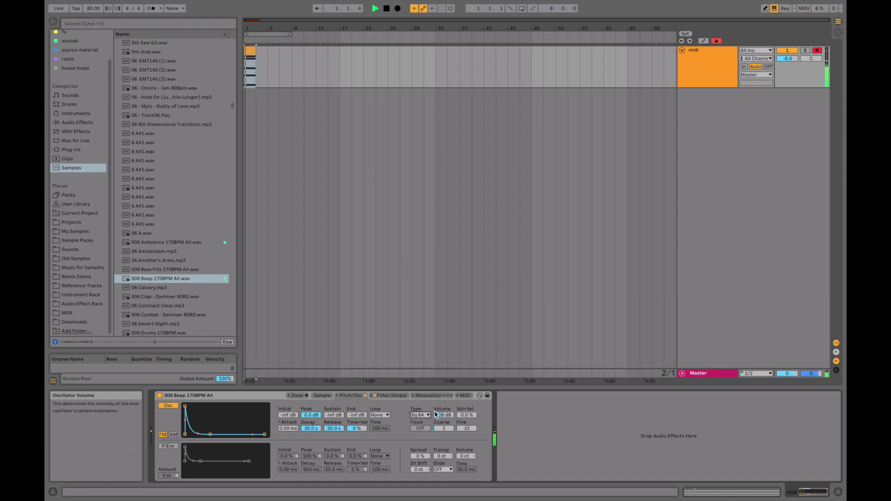
{"action": "left_click", "coordinate": [420, 415]}
{"action": "left_click", "coordinate": [421, 362]}
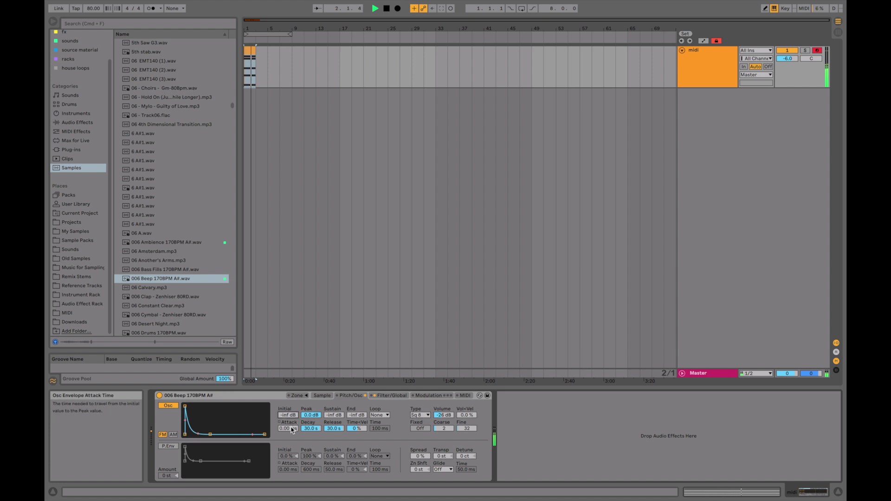
{"action": "left_click_drag", "start_coordinate": [288, 427], "coordinate": [288, 392]}
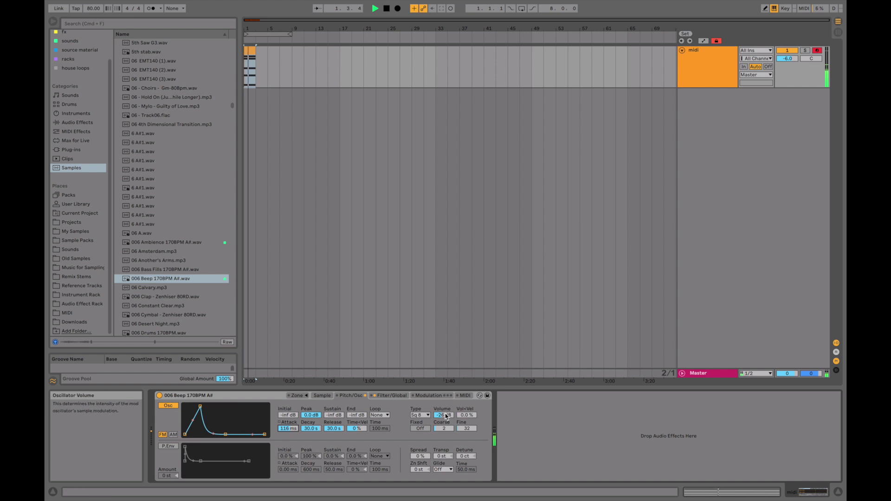
Set the modulation oscillator's Coarse tuning to 4, its Fine tuning to 0, and its Volume to -45 dB
{"action": "left_click_drag", "start_coordinate": [444, 430], "coordinate": [444, 416]}
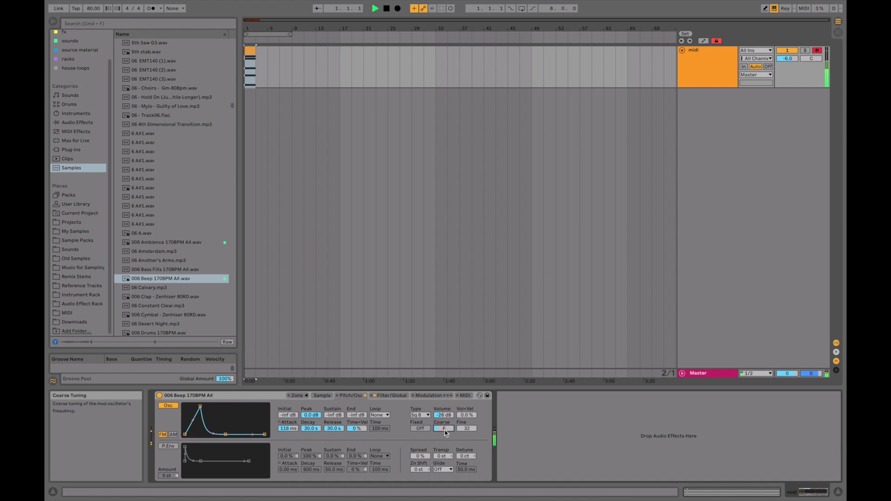
{"action": "scroll", "coordinate": [445, 430], "scroll_direction": "down", "scroll_amount": 1}
{"action": "left_click_drag", "start_coordinate": [470, 427], "coordinate": [470, 441]}
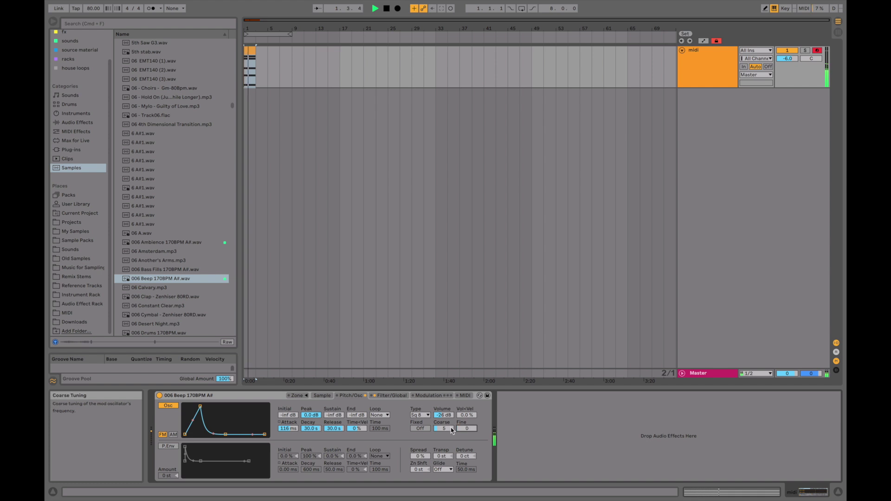
{"action": "key", "text": "space"}
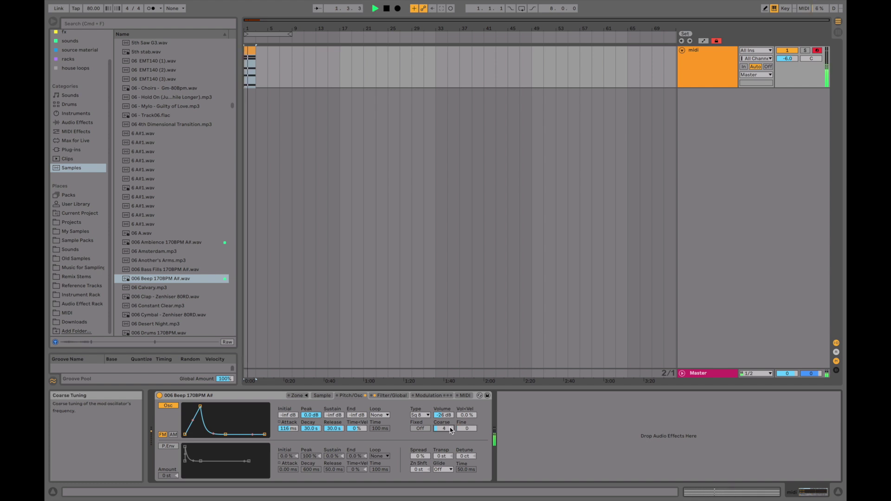
{"action": "scroll", "coordinate": [439, 417], "scroll_direction": "down", "scroll_amount": 8}
Change the modulation oscillator's waveform to Tri and raise its Volume to -29 dB
{"action": "left_click", "coordinate": [423, 415]}
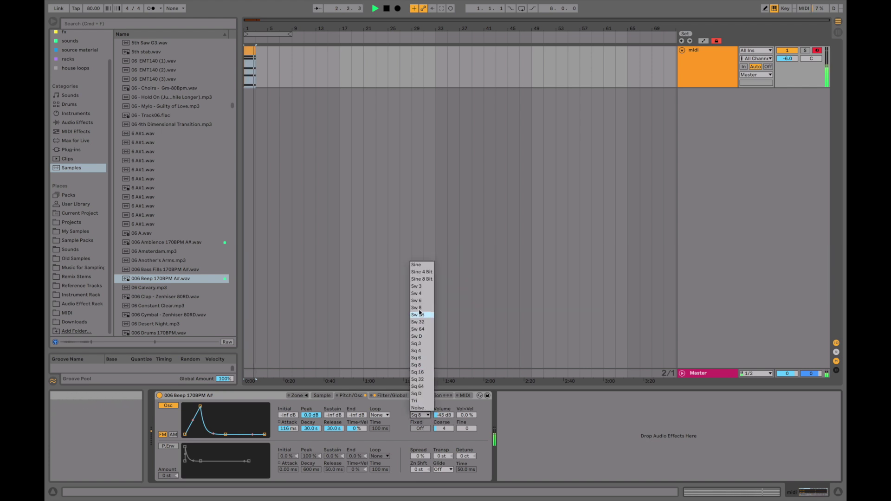
{"action": "left_click", "coordinate": [417, 402]}
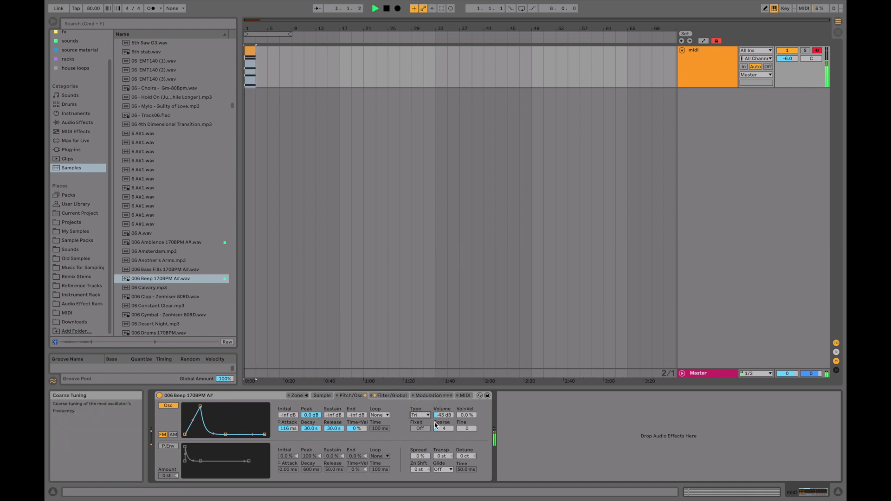
{"action": "left_click_drag", "start_coordinate": [444, 415], "coordinate": [443, 420]}
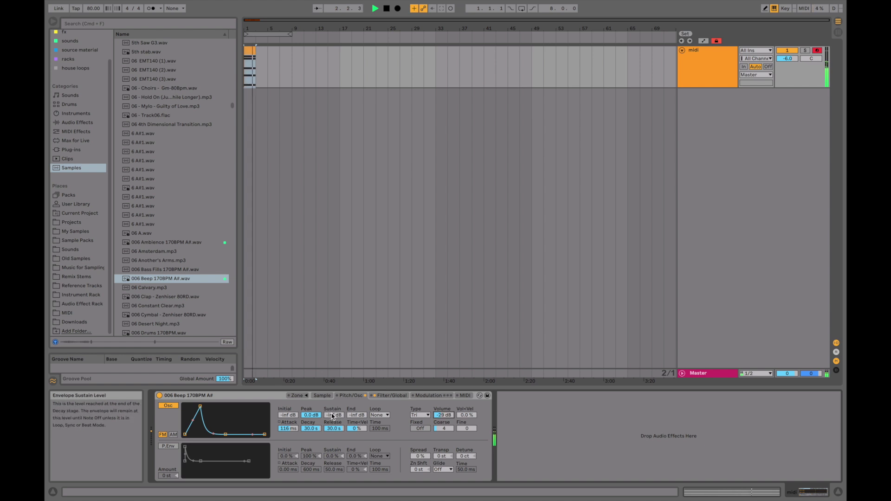
Switch the oscillator to AM, set its Volume to -4.4 dB, Coarse to 6 and Fine to 7, and stop playback
{"action": "left_click", "coordinate": [173, 435]}
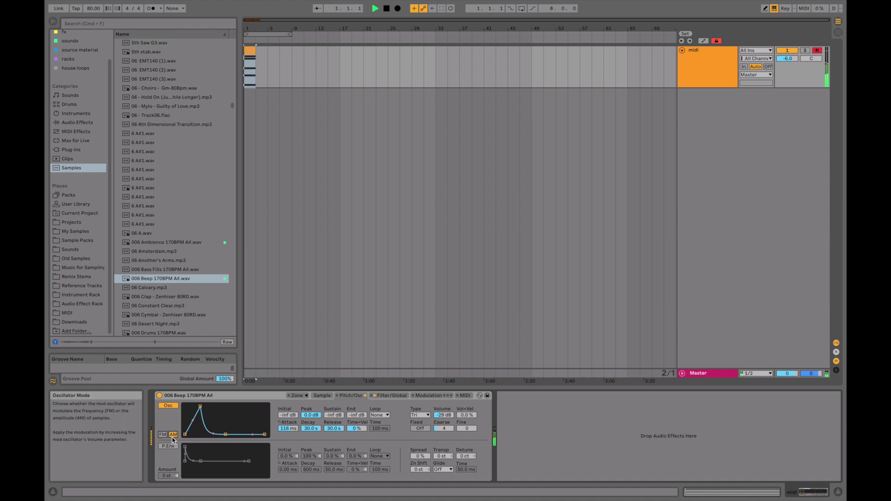
{"action": "left_click_drag", "start_coordinate": [443, 415], "coordinate": [444, 385]}
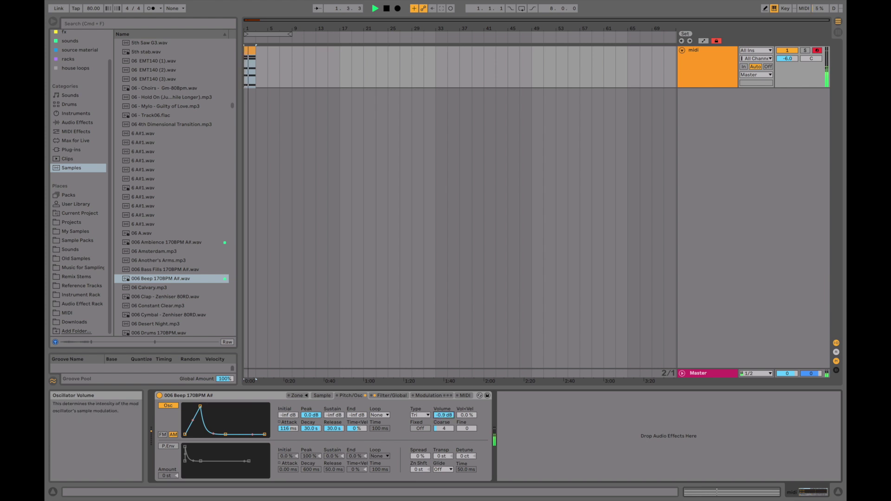
{"action": "left_click_drag", "start_coordinate": [442, 430], "coordinate": [441, 417]}
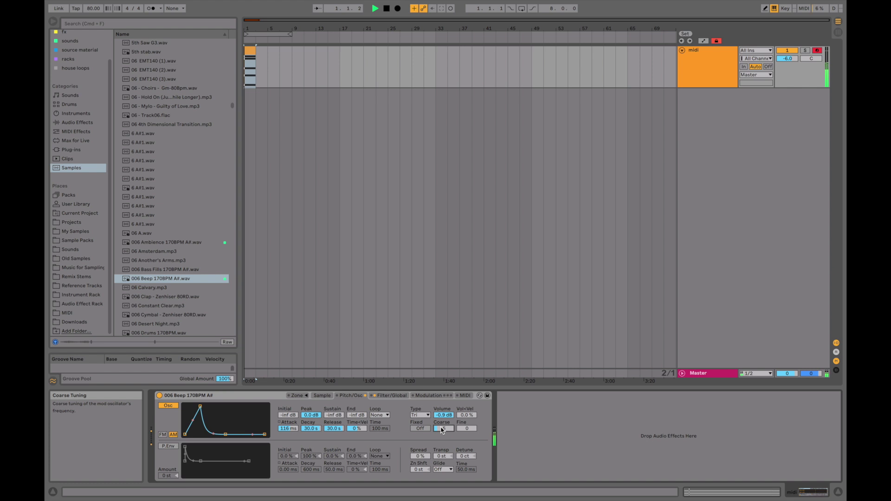
{"action": "left_click_drag", "start_coordinate": [441, 430], "coordinate": [462, 435]}
{"action": "key", "text": "space"}
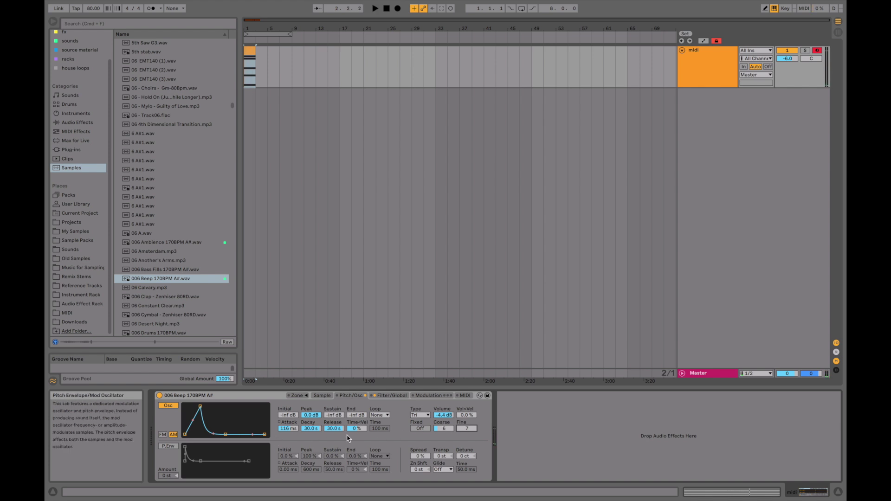
Turn on the pitch envelope, set its Amount to -3 st, and replay the chord several times to hear it
{"action": "left_click", "coordinate": [165, 449]}
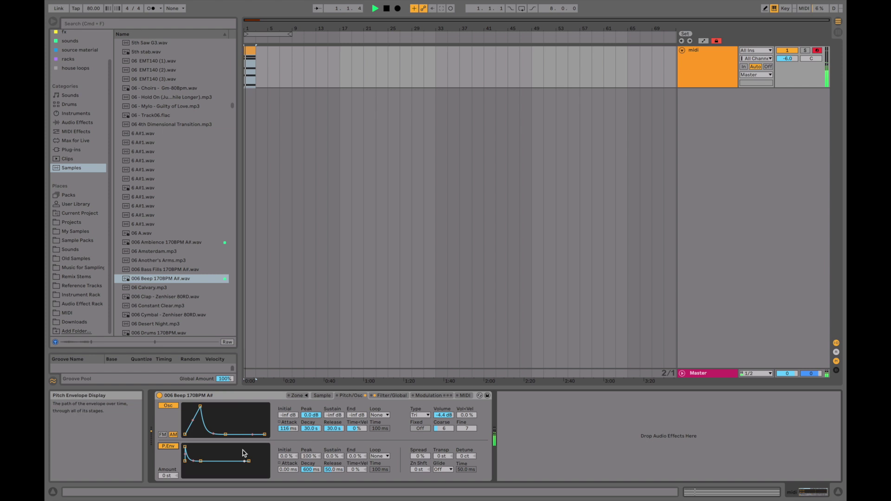
{"action": "key", "text": "space"}
{"action": "mouse_move", "coordinate": [168, 475]}
{"action": "left_mouse_down"}
{"action": "mouse_move", "coordinate": [168, 457]}
{"action": "mouse_move", "coordinate": [168, 494]}
{"action": "mouse_move", "coordinate": [167, 466]}
{"action": "left_mouse_up"}
{"action": "key", "text": "space"}
{"action": "key", "text": "space"}
{"action": "key", "text": "space"}
{"action": "key", "text": "space"}
{"action": "key", "text": "space"}
{"action": "key", "text": "space"}
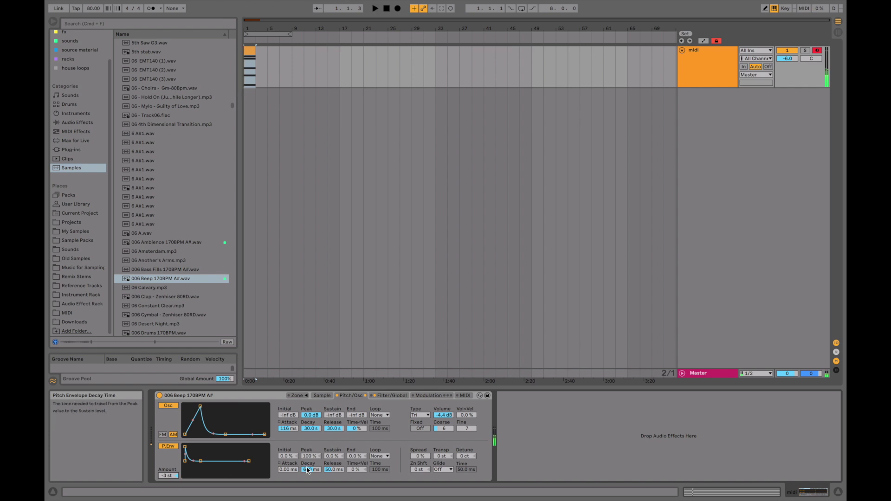
{"action": "key", "text": "space"}
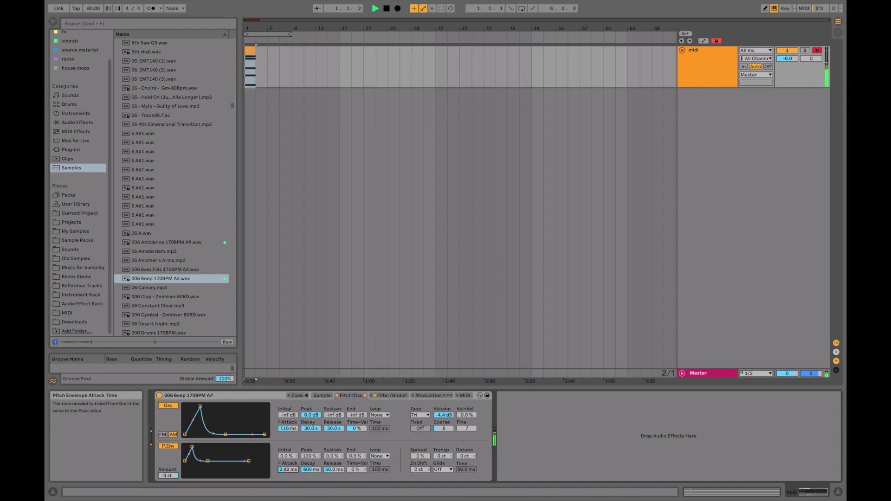
Set the pitch envelope's Decay to 4.18 s and its Amount to -12 st, with the Attack at 0.00 ms, replaying the chord
{"action": "left_click_drag", "start_coordinate": [288, 469], "coordinate": [311, 464]}
{"action": "key", "text": "space"}
{"action": "key", "text": "space"}
{"action": "key", "text": "space"}
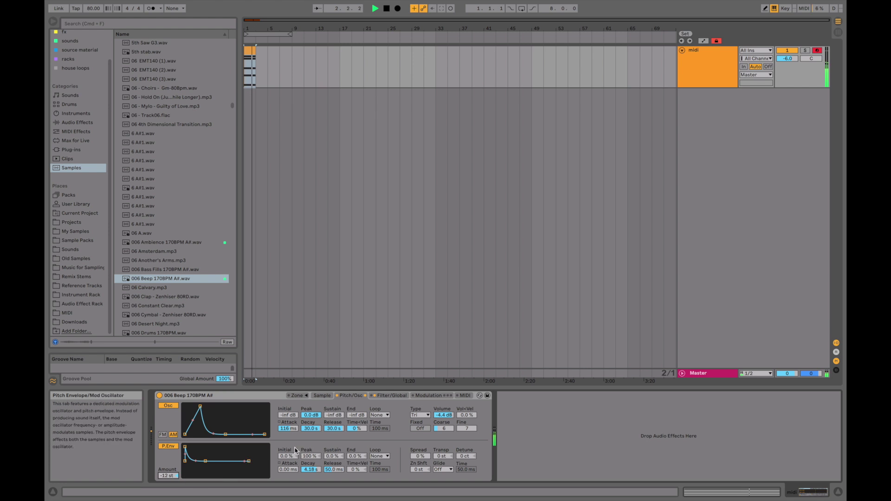
Switch the volume envelope from slope to time controls, raise its Attack slightly, and replay the chord to check the onset
{"action": "left_click", "coordinate": [393, 396]}
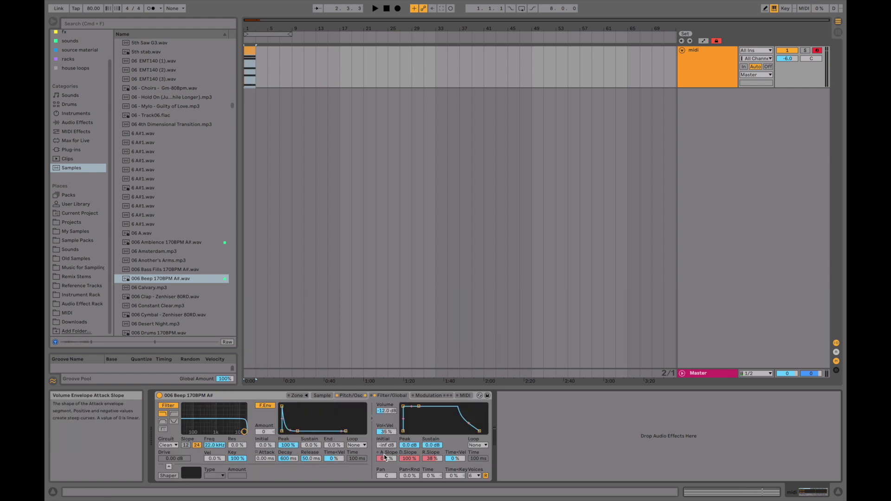
{"action": "left_click", "coordinate": [378, 452]}
{"action": "key", "text": "space"}
{"action": "left_click_drag", "start_coordinate": [387, 458], "coordinate": [386, 453]}
{"action": "key", "text": "space"}
{"action": "key", "text": "space"}
{"action": "key", "text": "space"}
{"action": "key", "text": "space"}
Shorten the pitch envelope's Decay to 1.62 s and stop playback
{"action": "left_click", "coordinate": [354, 398]}
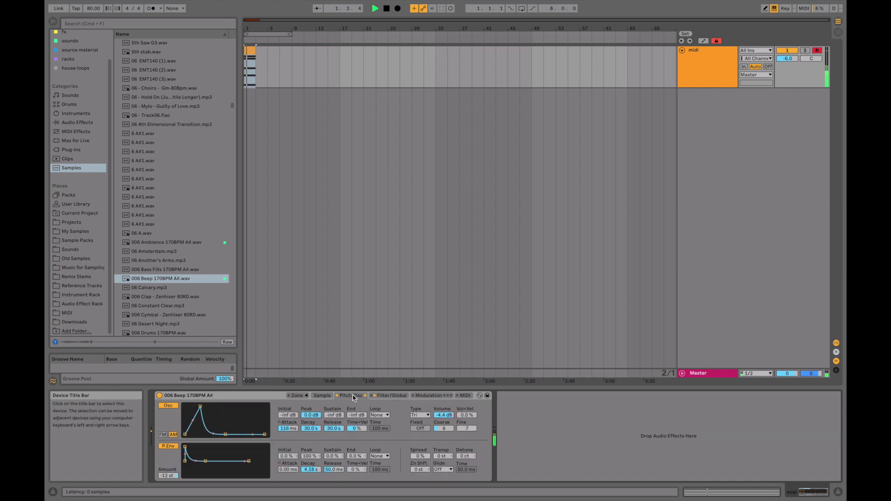
{"action": "left_click_drag", "start_coordinate": [310, 469], "coordinate": [312, 466]}
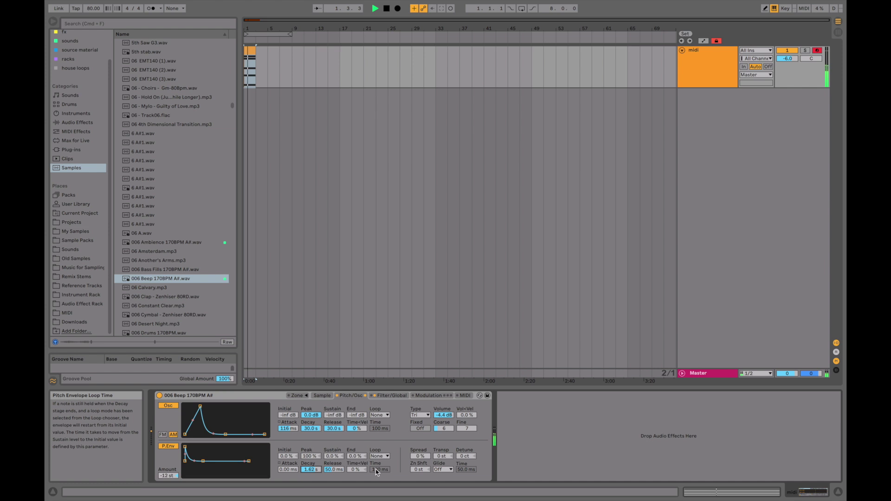
{"action": "key", "text": "space"}
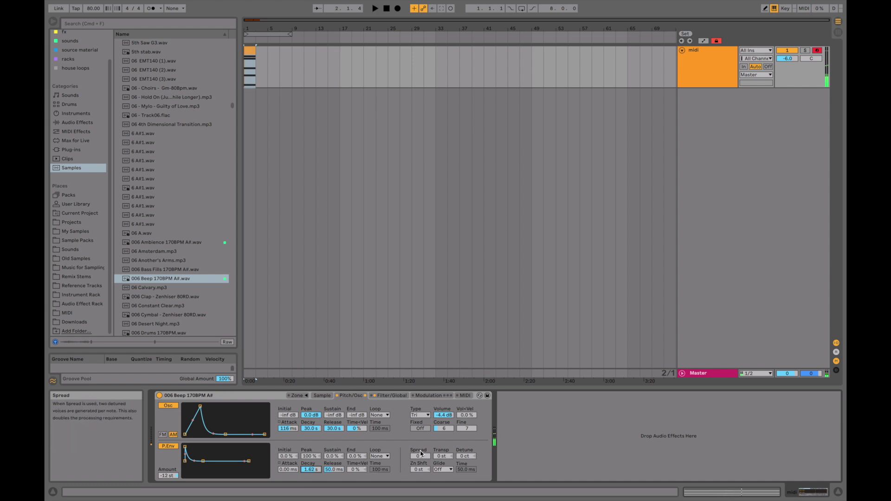
During playback, set the Spread to 46% and the global transpose to +48 st, and stop playback
{"action": "key", "text": "space"}
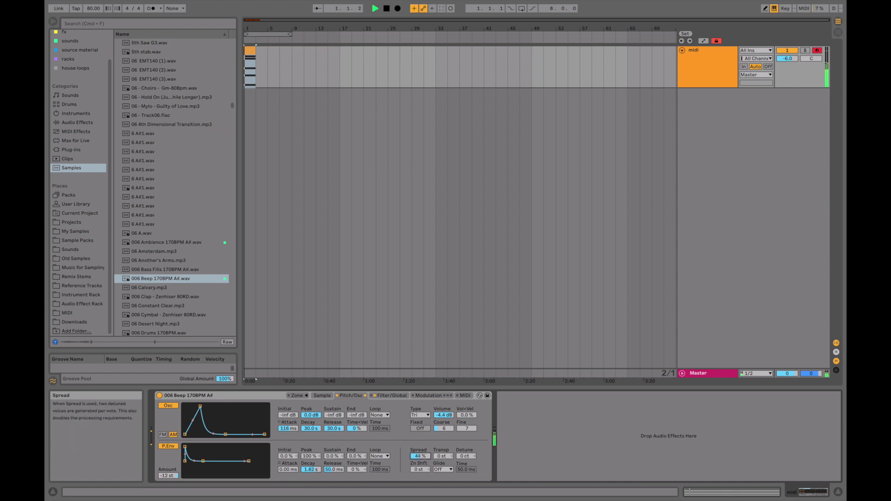
{"action": "left_click_drag", "start_coordinate": [419, 456], "coordinate": [443, 477]}
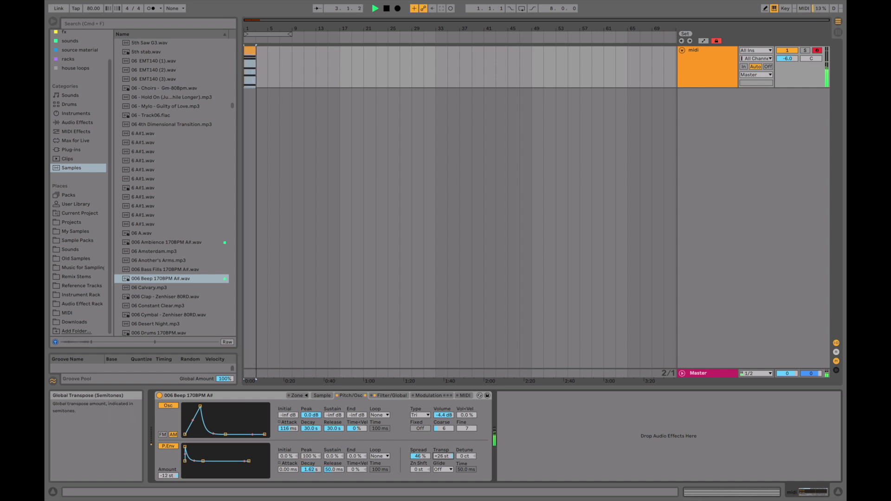
{"action": "key", "text": "space"}
{"action": "key", "text": "m"}
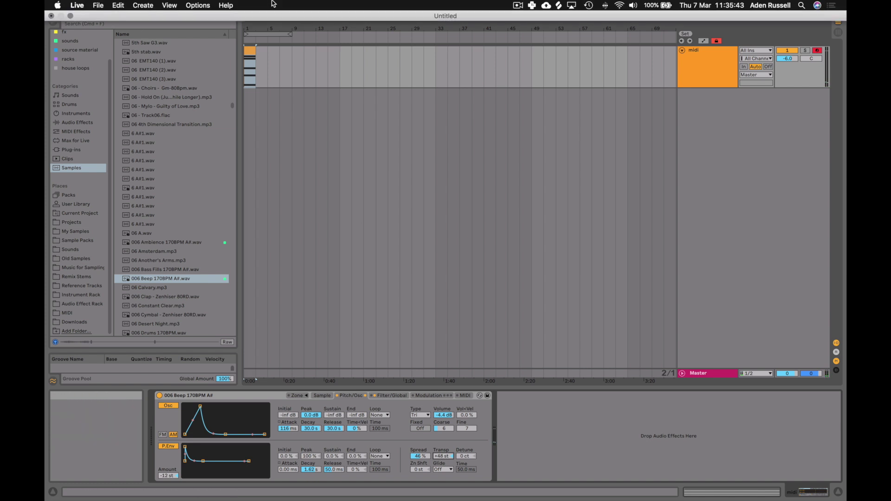
Record automation of the global Transpose sweeping from +48 st down to -48 st on the midi track and play it back
{"action": "key", "text": "a"}
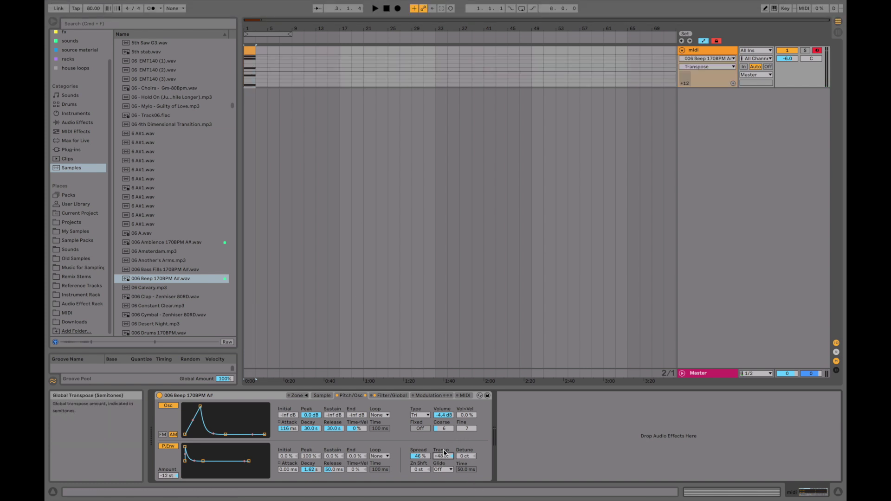
{"action": "left_click", "coordinate": [397, 8]}
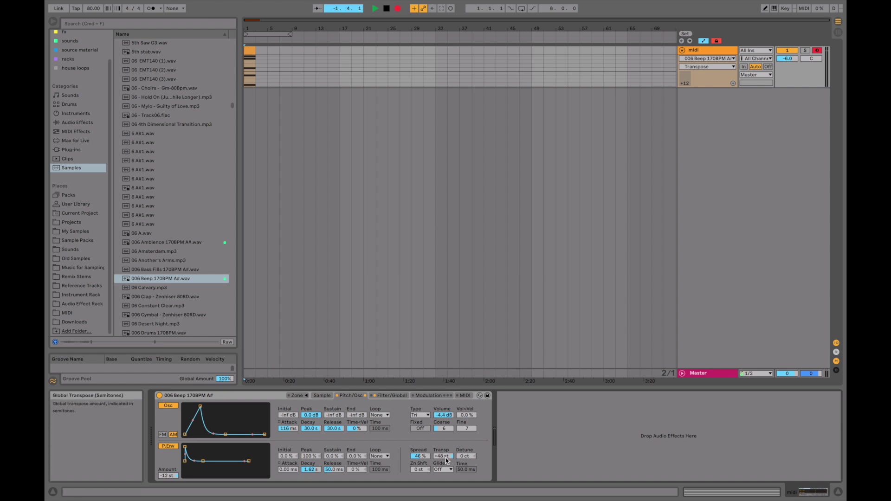
{"action": "left_click_drag", "start_coordinate": [446, 460], "coordinate": [446, 496]}
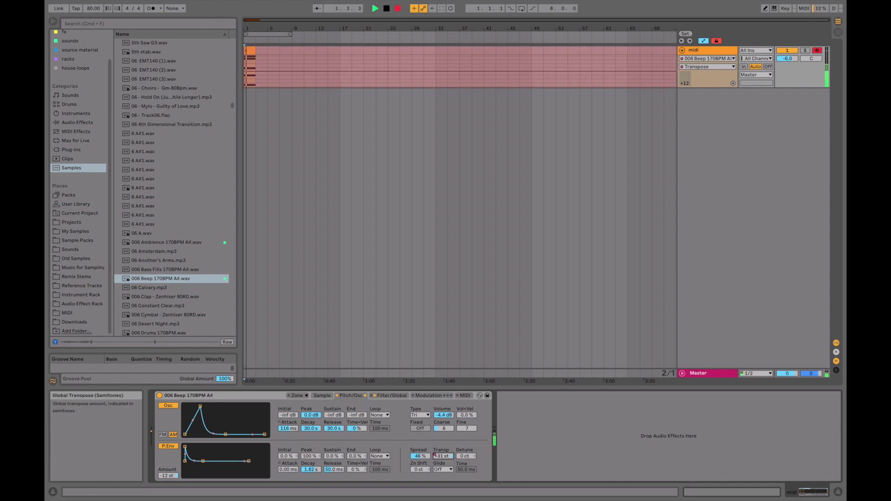
{"action": "mouse_move", "coordinate": [443, 456]}
{"action": "left_mouse_down"}
{"action": "mouse_move", "coordinate": [443, 476]}
{"action": "mouse_move", "coordinate": [448, 461]}
{"action": "left_mouse_up"}
{"action": "key", "text": "space"}
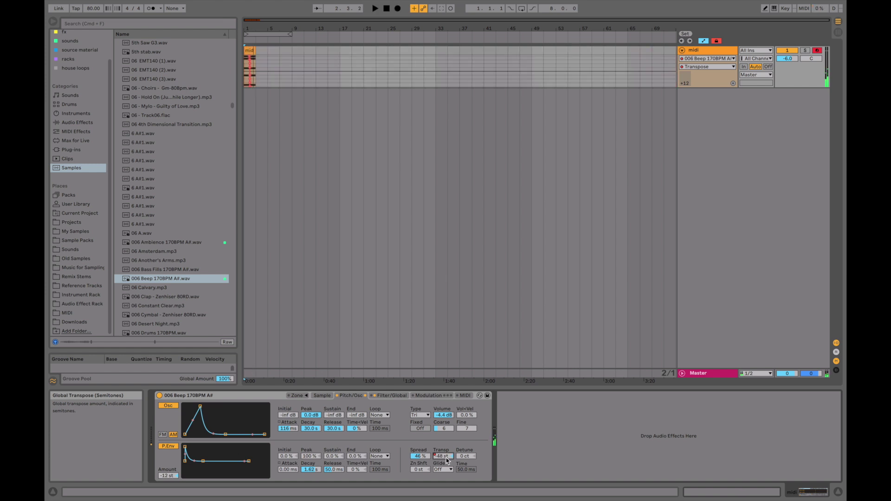
{"action": "key", "text": "space"}
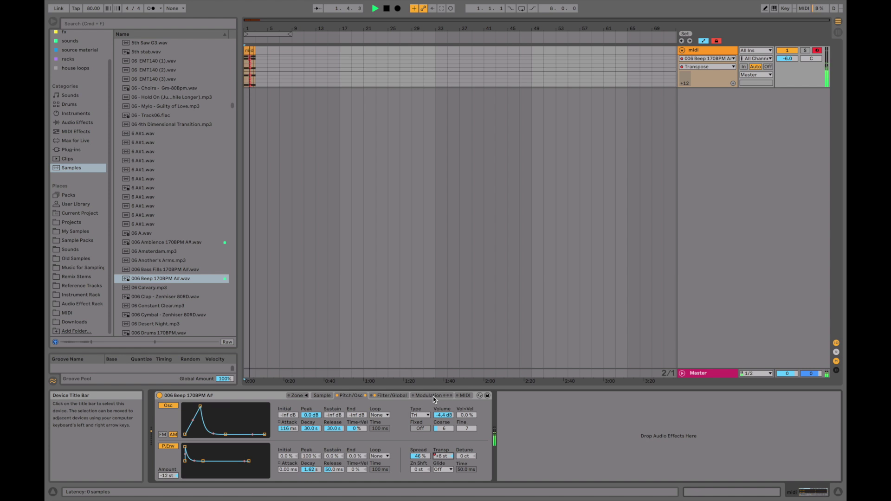
{"action": "key", "text": "space"}
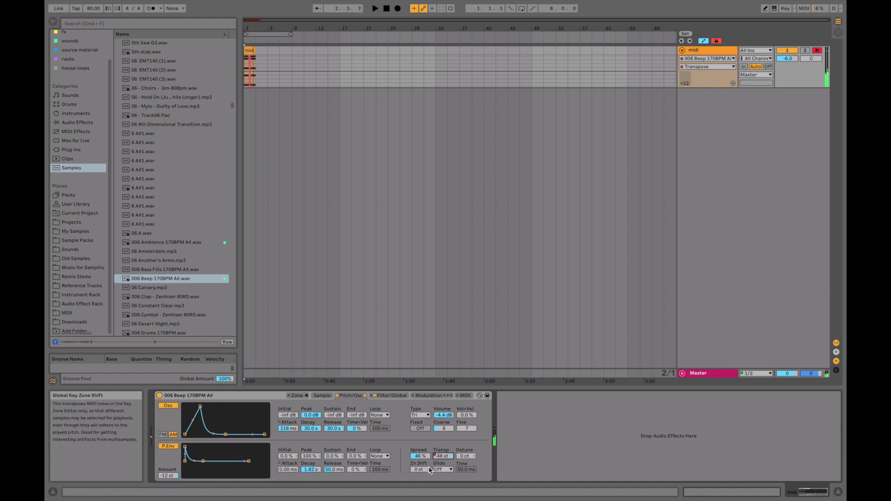
Adjust the global Detune while the chord plays, trying +38 ct, and stop playback with the modulation settings open
{"action": "left_click", "coordinate": [466, 456]}
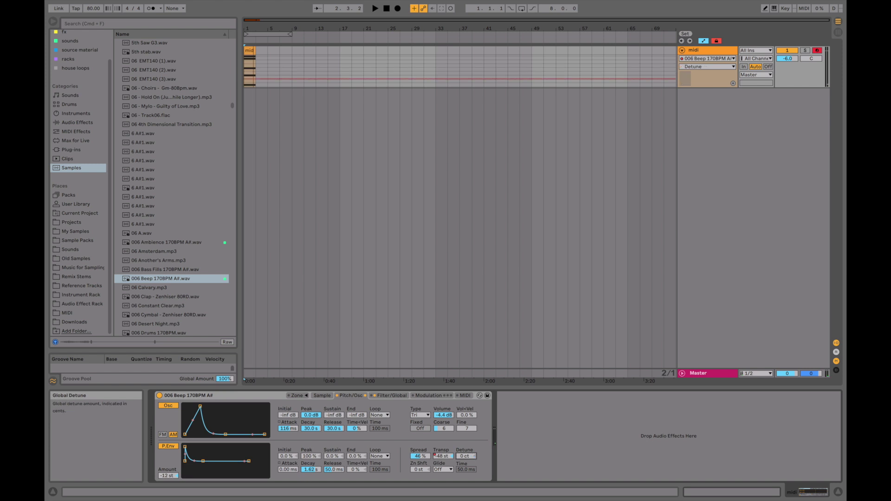
{"action": "key", "text": "space"}
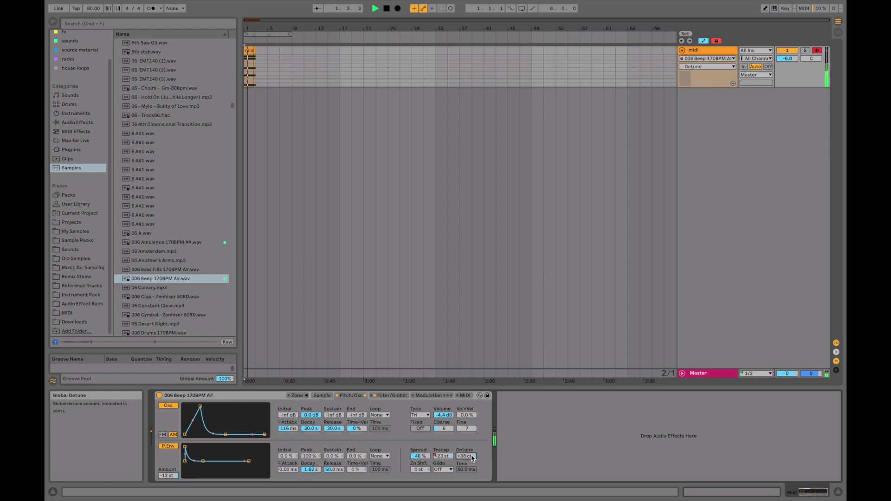
{"action": "left_click", "coordinate": [392, 395]}
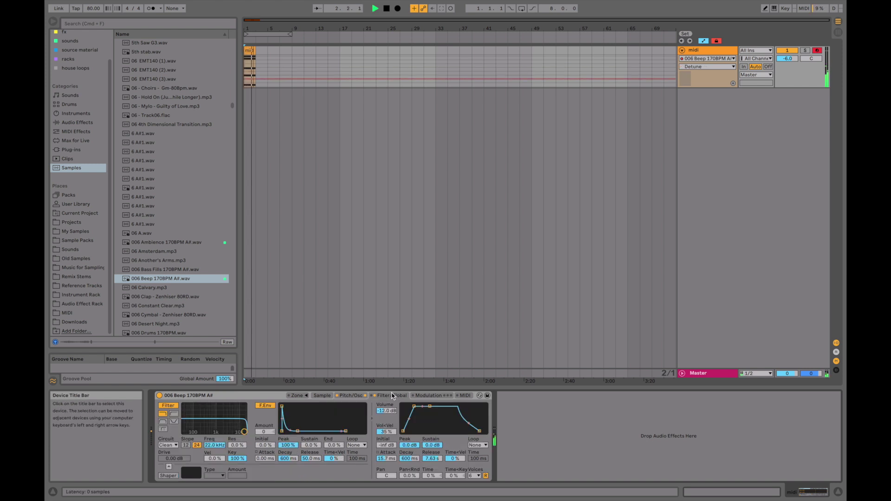
{"action": "left_click", "coordinate": [427, 395]}
{"action": "key", "text": "space"}
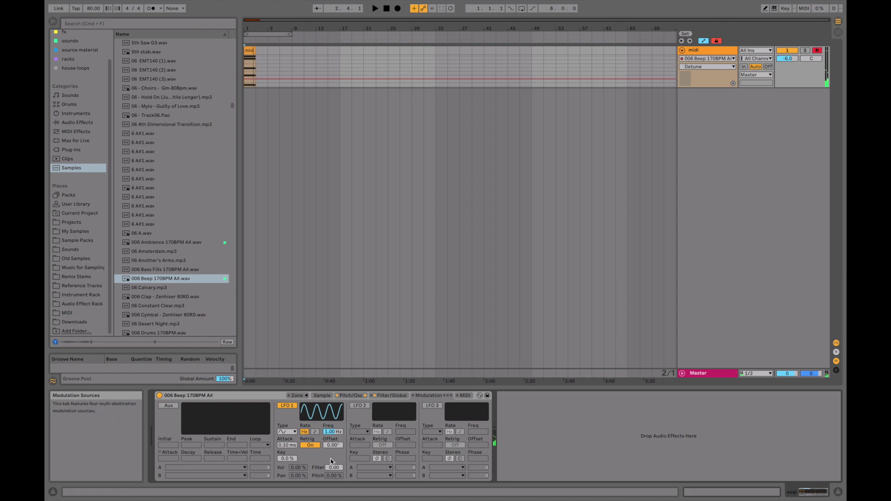
During playback, lower the filter's cutoff frequency to 2.57 kHz and raise its resonance to 39%
{"action": "left_click", "coordinate": [386, 396]}
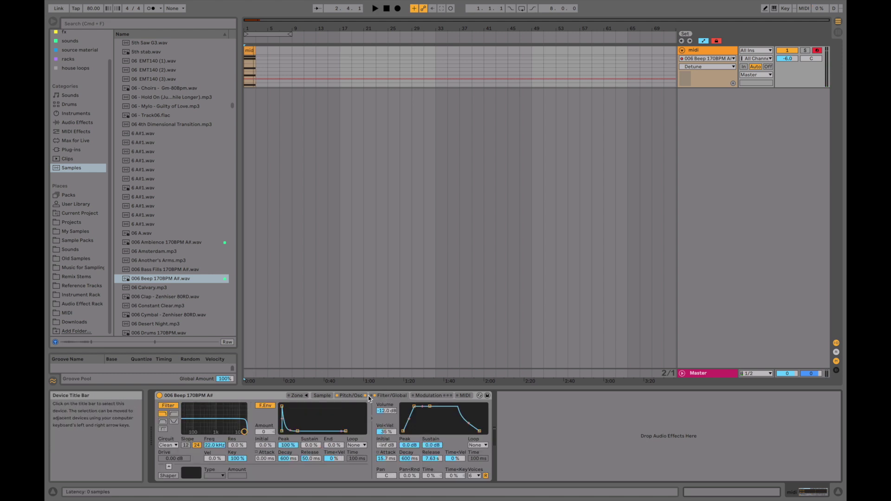
{"action": "key", "text": "space"}
{"action": "left_click_drag", "start_coordinate": [244, 431], "coordinate": [225, 424]}
{"action": "key", "text": "space"}
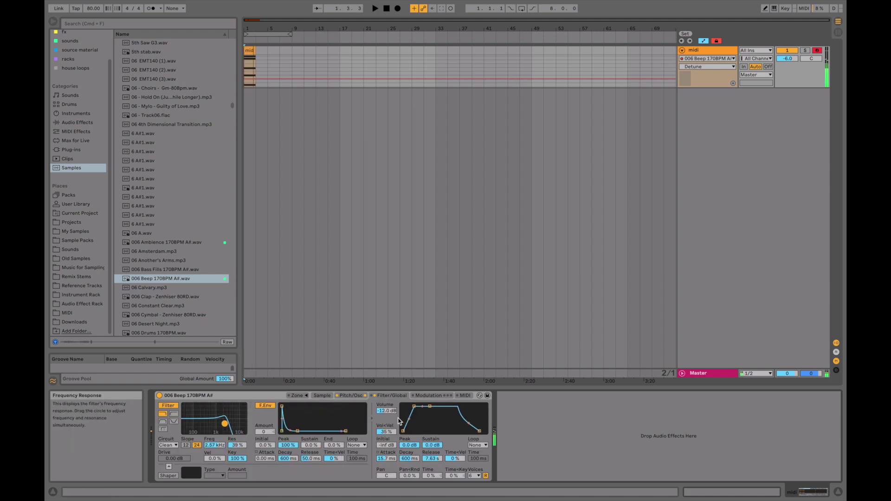
Modulate the filter with LFO 1 during playback, ending with a rate of 18.2 Hz and a filter amount of 6.19
{"action": "left_click", "coordinate": [427, 395]}
{"action": "left_click_drag", "start_coordinate": [334, 467], "coordinate": [333, 416]}
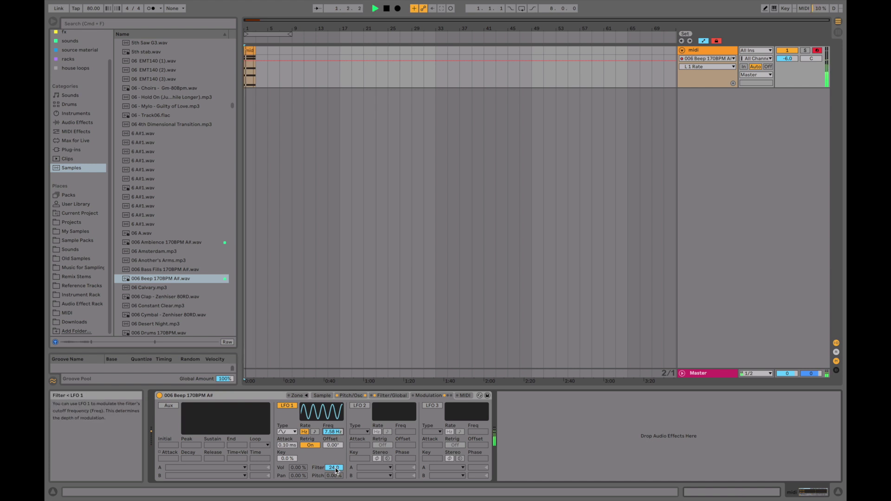
{"action": "left_click_drag", "start_coordinate": [333, 431], "coordinate": [334, 478]}
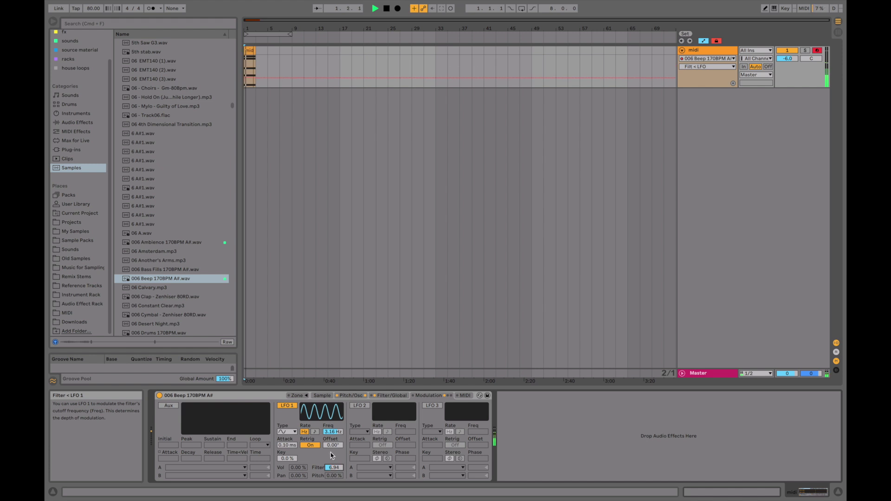
{"action": "left_click", "coordinate": [332, 431]}
{"action": "left_click_drag", "start_coordinate": [333, 432], "coordinate": [333, 418]}
{"action": "left_click", "coordinate": [334, 467]}
{"action": "left_click_drag", "start_coordinate": [334, 467], "coordinate": [334, 469]}
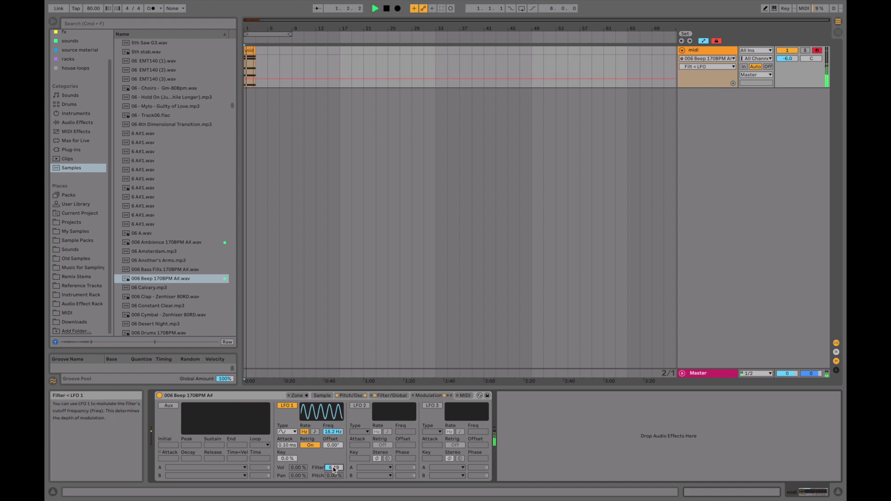
Set LFO 1's Attack to 2.23 s and replay the chord
{"action": "left_click", "coordinate": [291, 445]}
{"action": "key", "text": "space"}
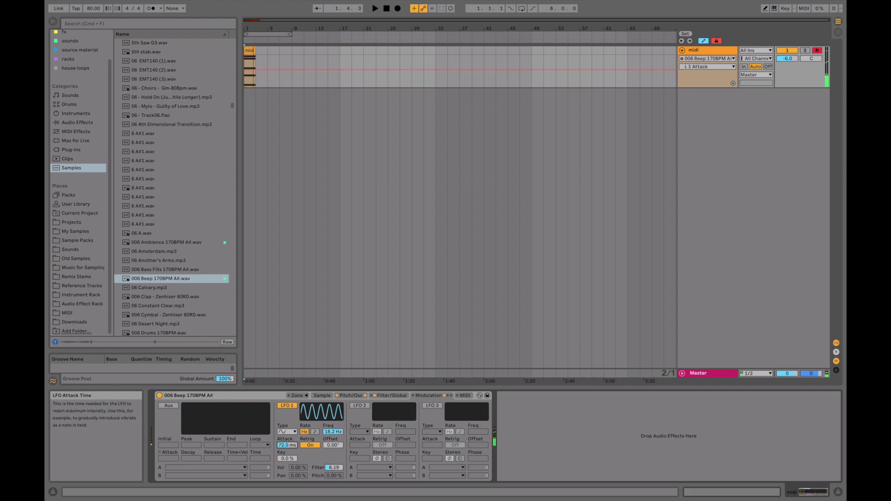
{"action": "key", "text": "space"}
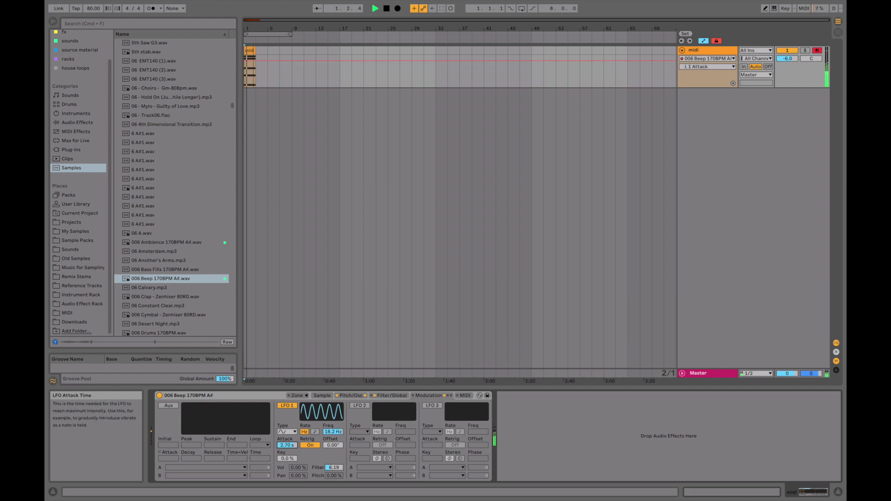
Raise the filter's cutoff frequency to 3.91 kHz and its resonance to 52% while replaying the chord
{"action": "left_click", "coordinate": [388, 395]}
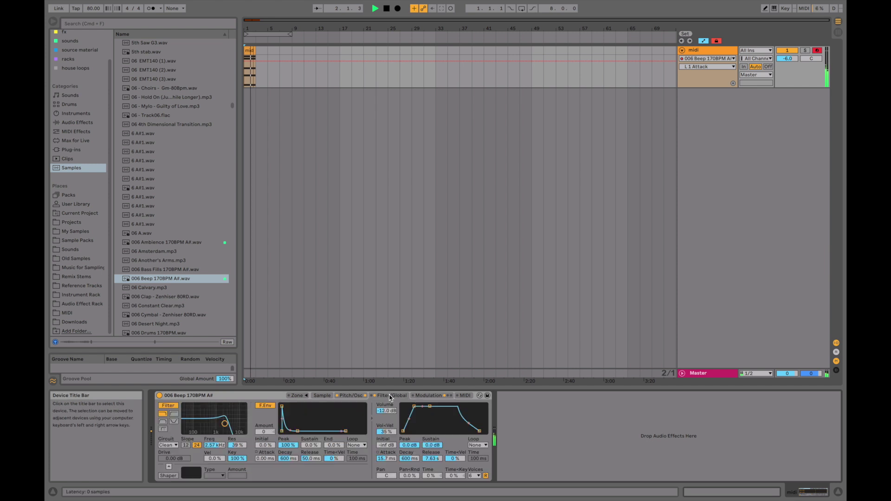
{"action": "key", "text": "space"}
{"action": "key", "text": "space"}
{"action": "mouse_move", "coordinate": [225, 423]}
{"action": "left_mouse_down"}
{"action": "mouse_move", "coordinate": [235, 415]}
{"action": "mouse_move", "coordinate": [229, 420]}
{"action": "left_mouse_up"}
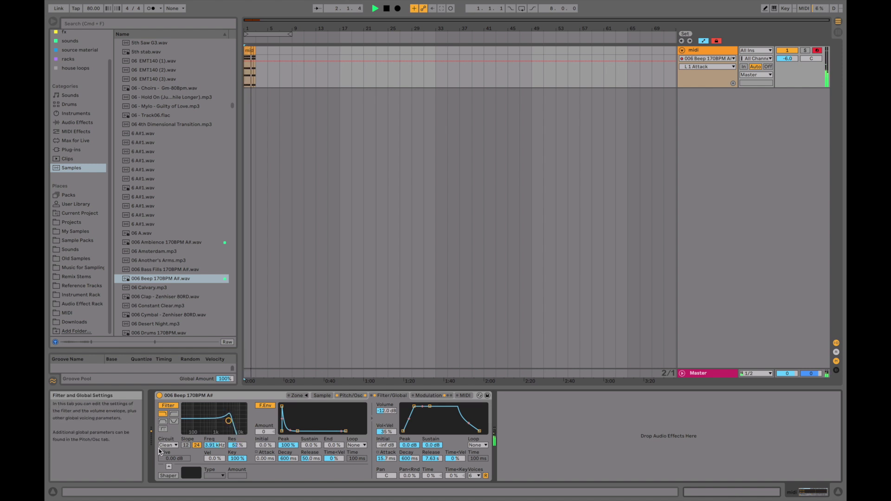
Try the SMP filter circuit with the Drive raised to 6.75 dB, and switch the circuit to PRD during playback
{"action": "left_click", "coordinate": [167, 445]}
{"action": "left_click", "coordinate": [167, 476]}
{"action": "left_click_drag", "start_coordinate": [169, 459], "coordinate": [169, 456]}
{"action": "key", "text": "space"}
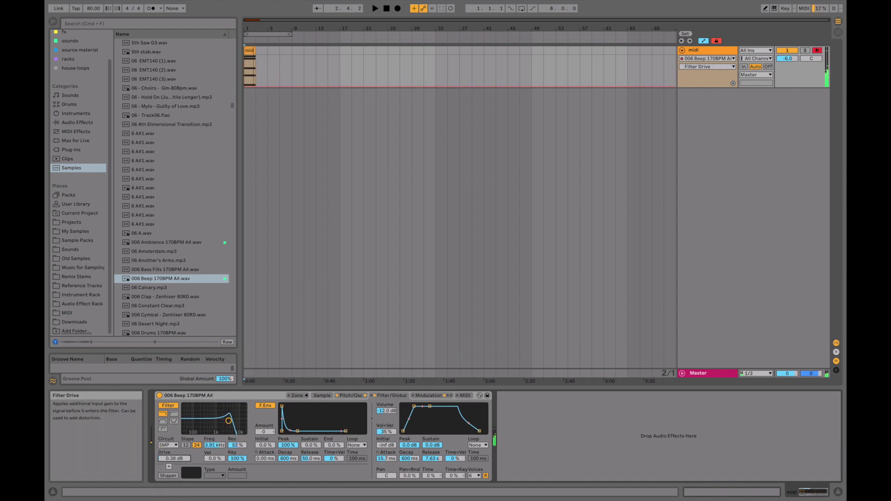
{"action": "key", "text": "space"}
{"action": "left_click", "coordinate": [166, 446]}
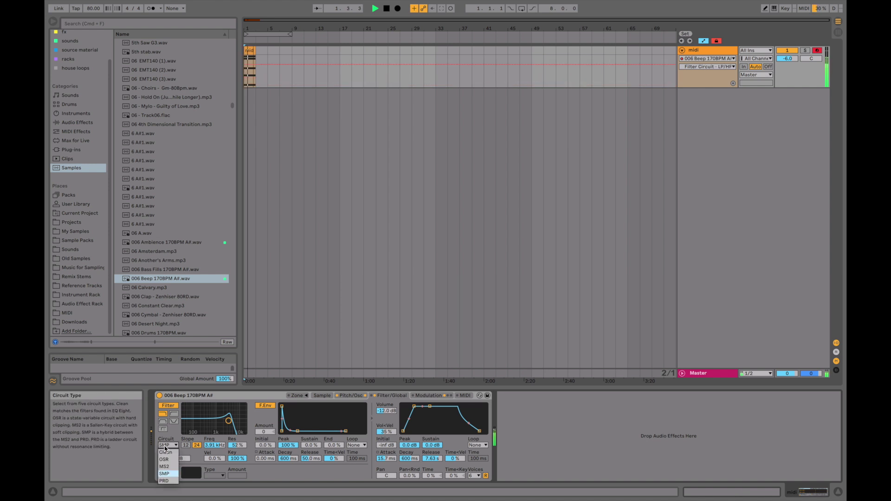
{"action": "left_click", "coordinate": [169, 480]}
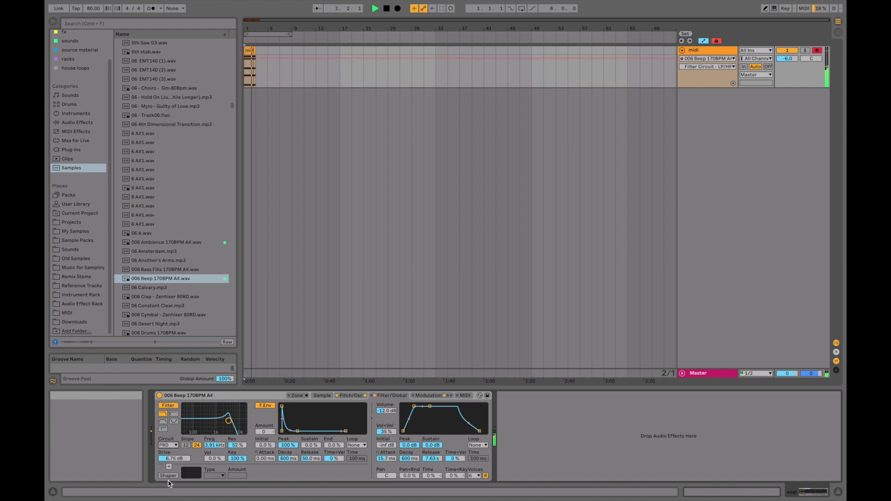
Enable the filter's Shaper, choose the 4Bit type, set its Amount to 7.00, and stop playback
{"action": "left_click", "coordinate": [168, 476]}
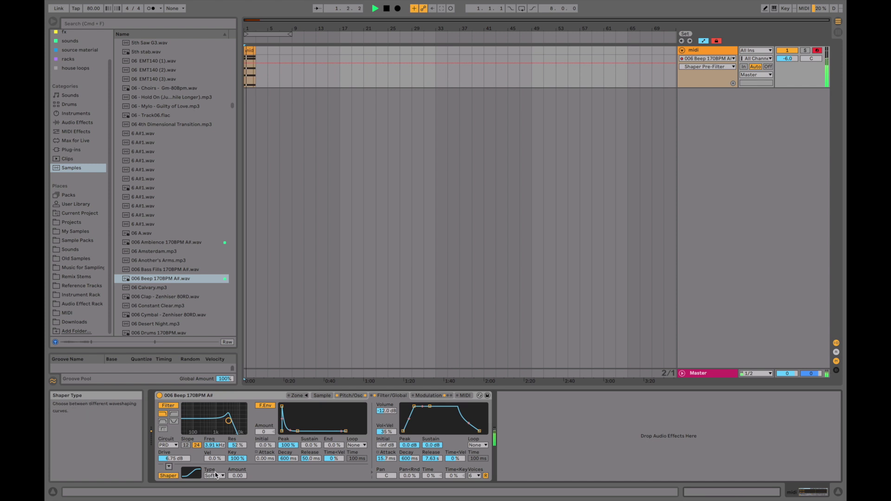
{"action": "left_click_drag", "start_coordinate": [237, 476], "coordinate": [237, 462]}
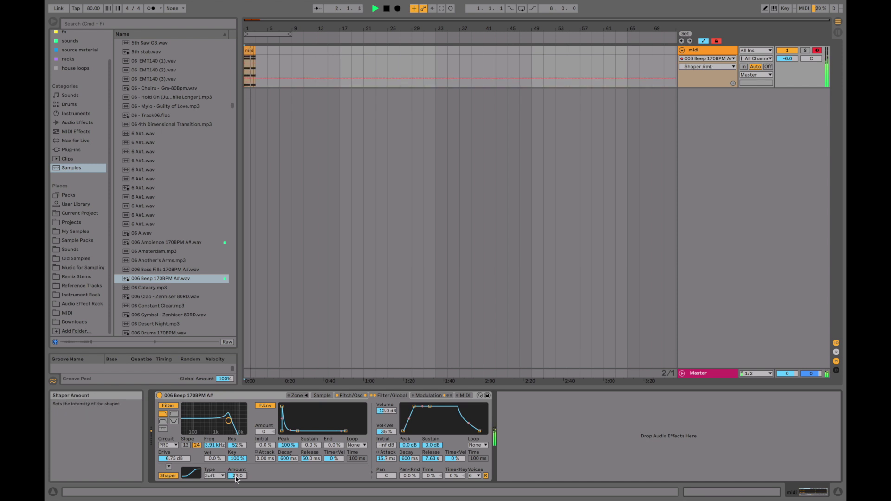
{"action": "left_click", "coordinate": [215, 476]}
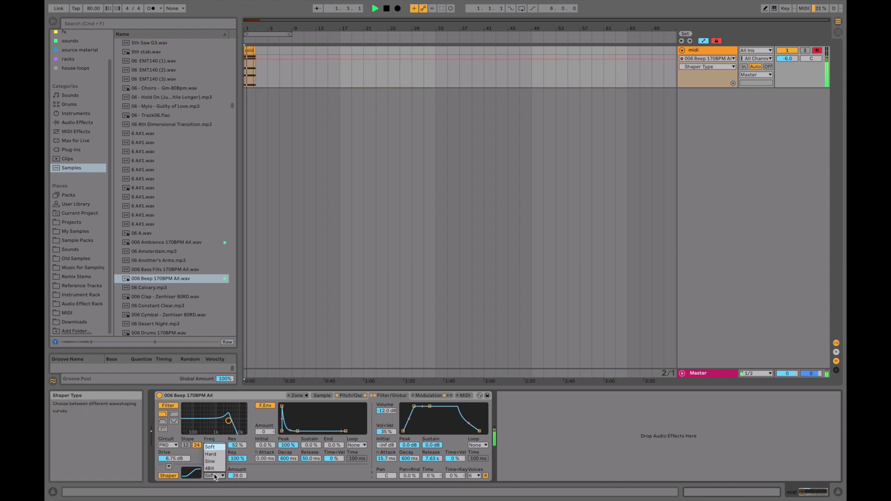
{"action": "left_click", "coordinate": [213, 471]}
{"action": "left_click_drag", "start_coordinate": [237, 476], "coordinate": [237, 488]}
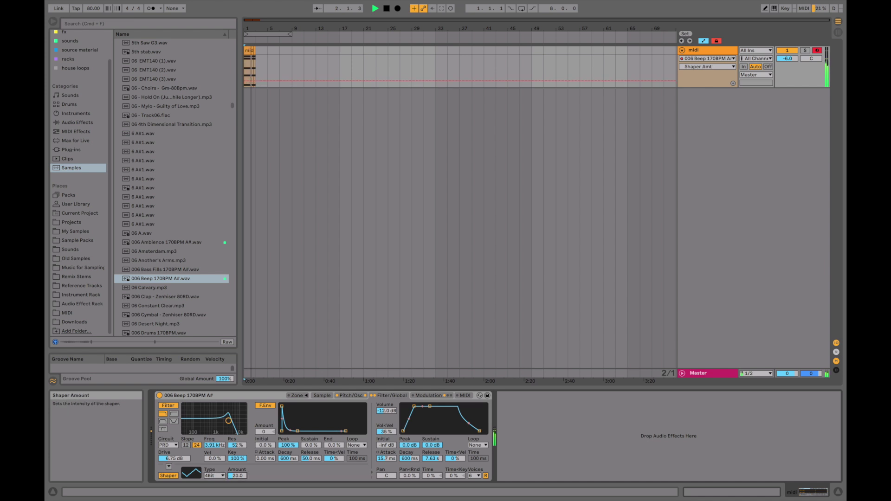
{"action": "key", "text": "space"}
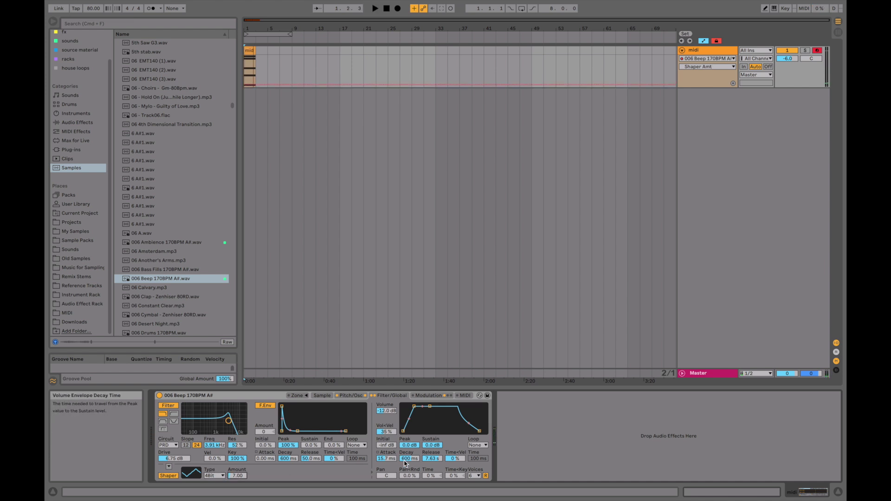
Set the random panning amount (Pan<Rnd) to 59%, replaying the chord to compare
{"action": "key", "text": "space"}
{"action": "left_click", "coordinate": [403, 477]}
{"action": "key", "text": "space"}
{"action": "left_click_drag", "start_coordinate": [403, 477], "coordinate": [402, 449]}
{"action": "key", "text": "space"}
{"action": "key", "text": "space"}
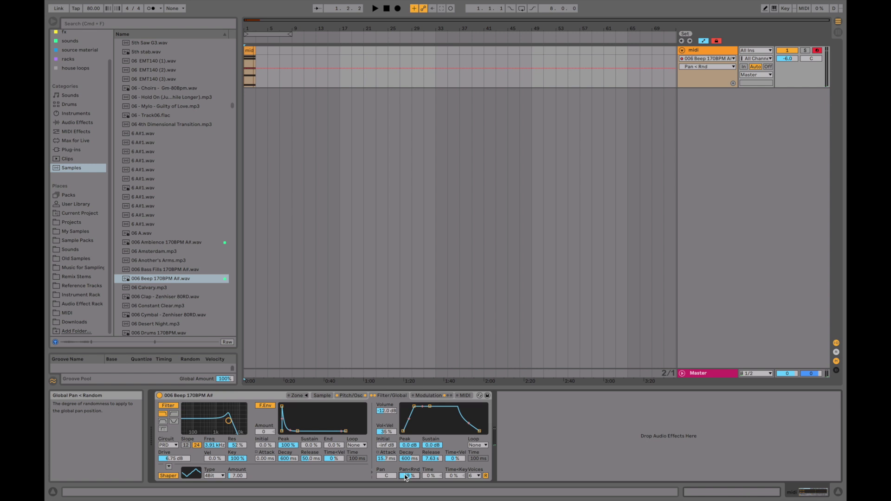
Audition the global envelope Time at -100%, 50% and 100%, reset it to its default, and stop playback
{"action": "key", "text": "space"}
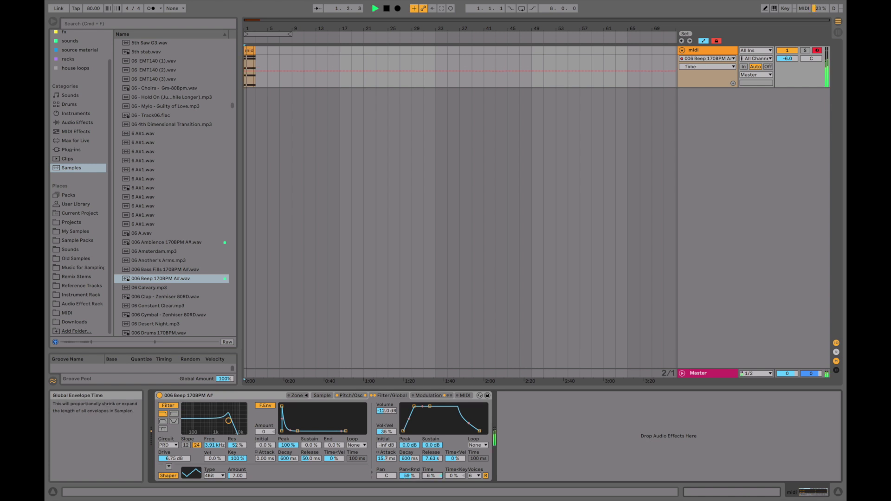
{"action": "left_click_drag", "start_coordinate": [432, 476], "coordinate": [431, 500]}
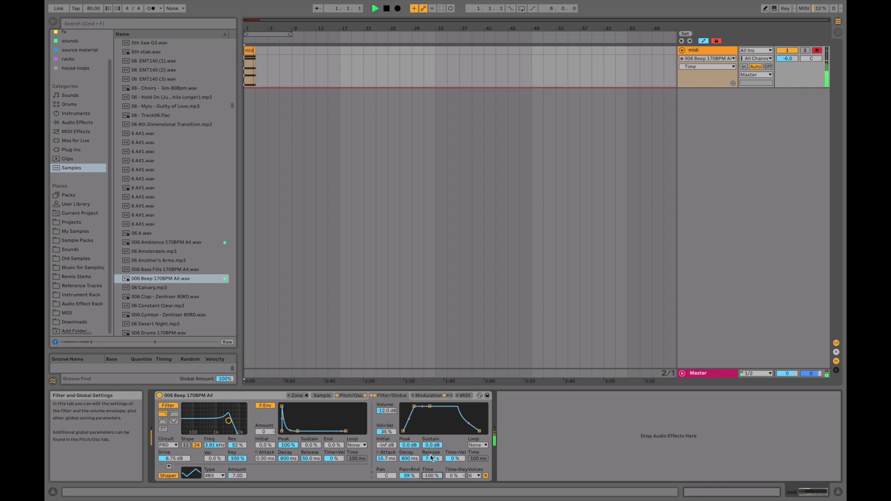
{"action": "key", "text": "space"}
{"action": "key", "text": "space"}
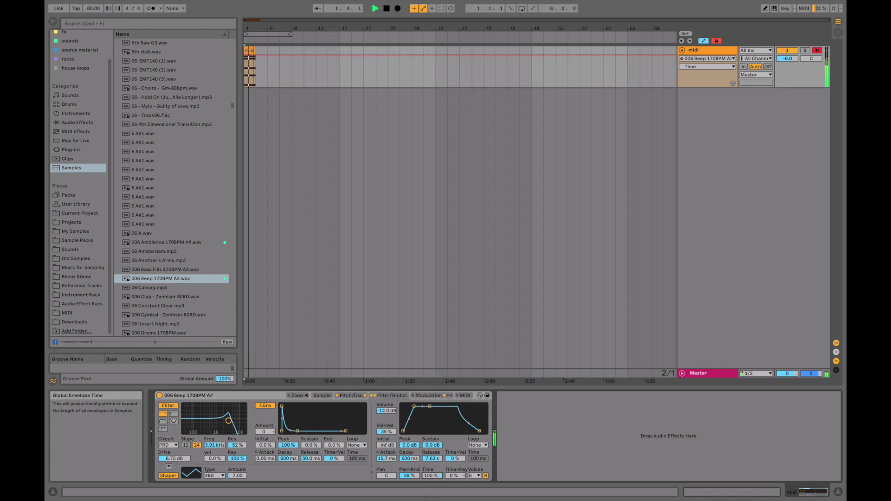
{"action": "key", "text": "space"}
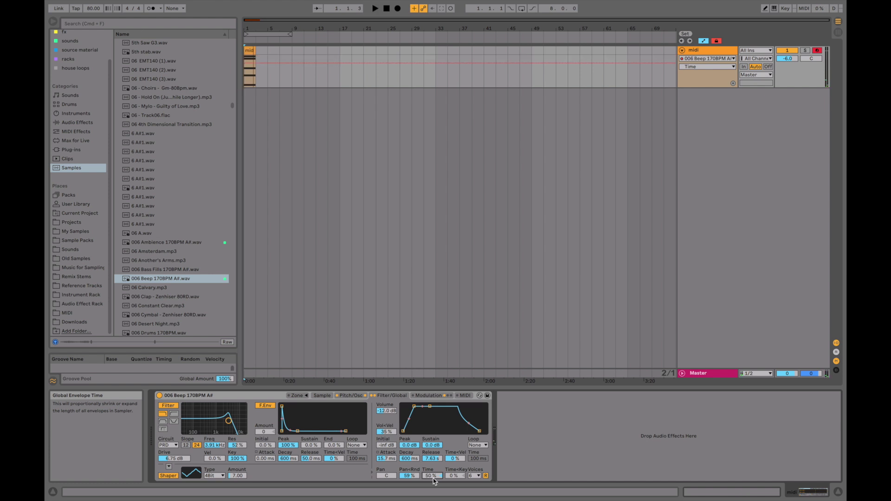
{"action": "left_click_drag", "start_coordinate": [434, 478], "coordinate": [433, 408]}
{"action": "key", "text": "space"}
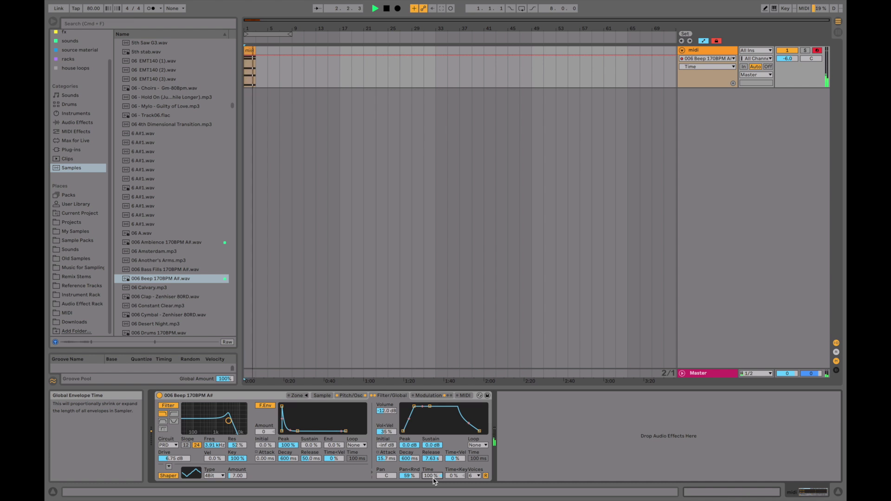
{"action": "double_click", "coordinate": [434, 478]}
{"action": "key", "text": "space"}
Enable the auxiliary envelope and route its destination A to Filter Res with an amount of 92.54 during playback
{"action": "left_click", "coordinate": [427, 396]}
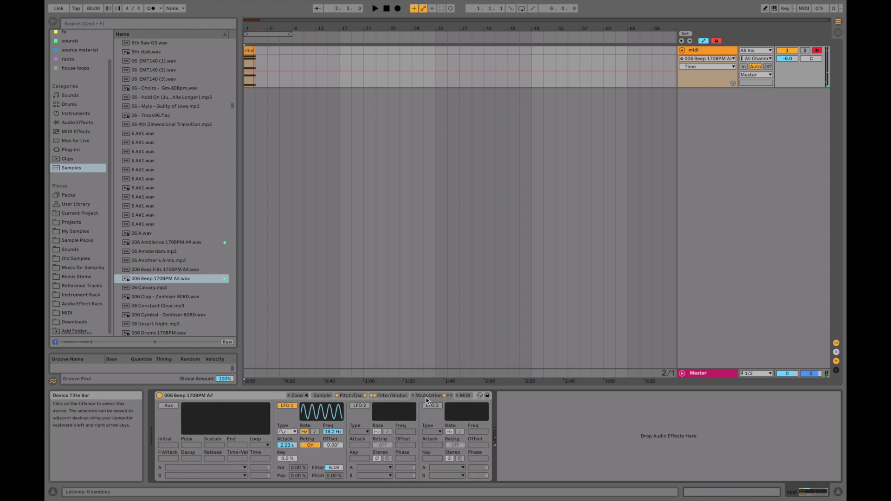
{"action": "left_click", "coordinate": [169, 406]}
{"action": "left_click", "coordinate": [192, 467]}
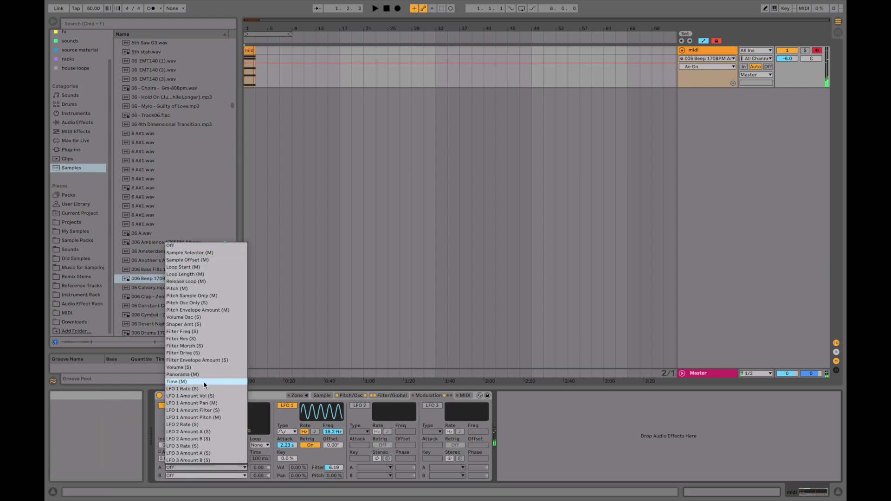
{"action": "left_click", "coordinate": [184, 339]}
{"action": "key", "text": "space"}
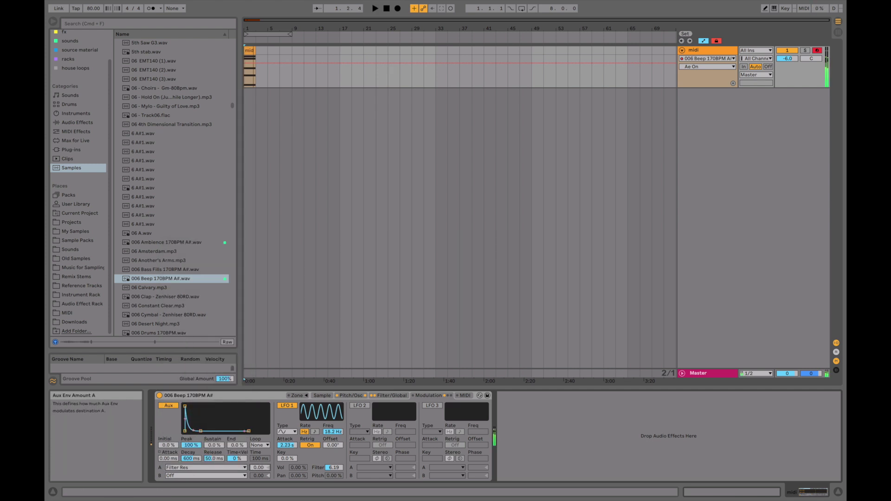
{"action": "left_click_drag", "start_coordinate": [259, 467], "coordinate": [258, 426]}
{"action": "left_click_drag", "start_coordinate": [265, 467], "coordinate": [265, 462]}
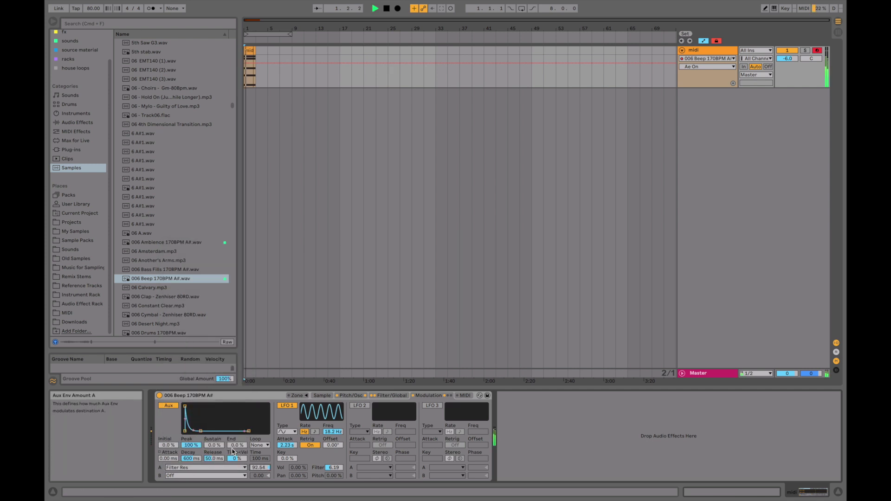
Lengthen the auxiliary envelope's Decay to 27.7 s and stop playback
{"action": "left_click_drag", "start_coordinate": [191, 459], "coordinate": [191, 408]}
{"action": "left_click_drag", "start_coordinate": [196, 459], "coordinate": [197, 455]}
{"action": "key", "text": "space"}
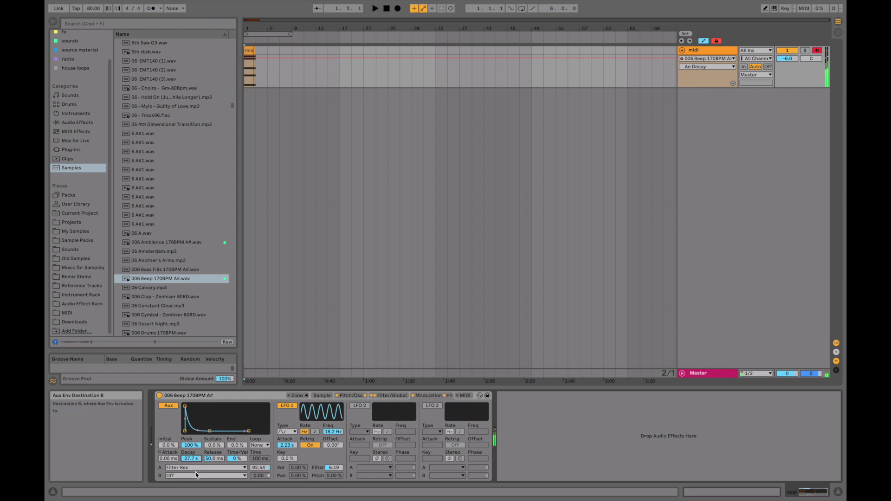
Try Pitch Osc Only as the auxiliary envelope's destination B with an amount of about 88 during playback
{"action": "left_click", "coordinate": [199, 476]}
{"action": "left_click", "coordinate": [189, 311]}
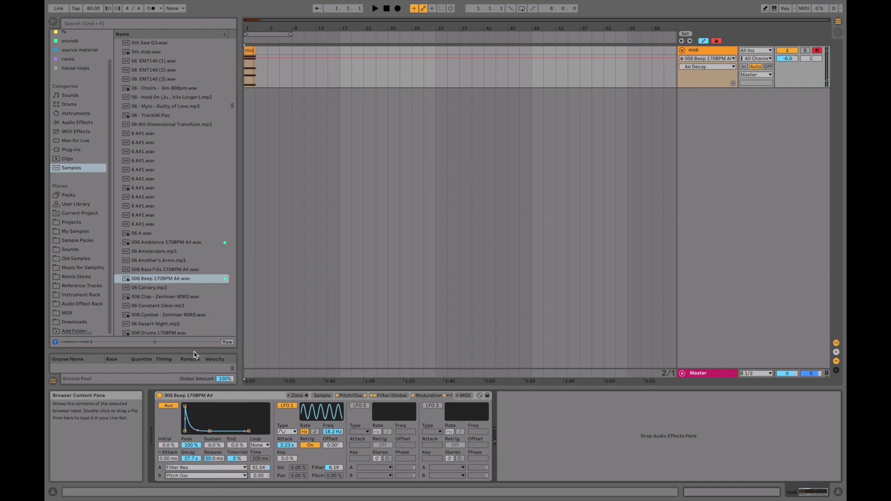
{"action": "key", "text": "space"}
{"action": "left_click_drag", "start_coordinate": [260, 476], "coordinate": [267, 446]}
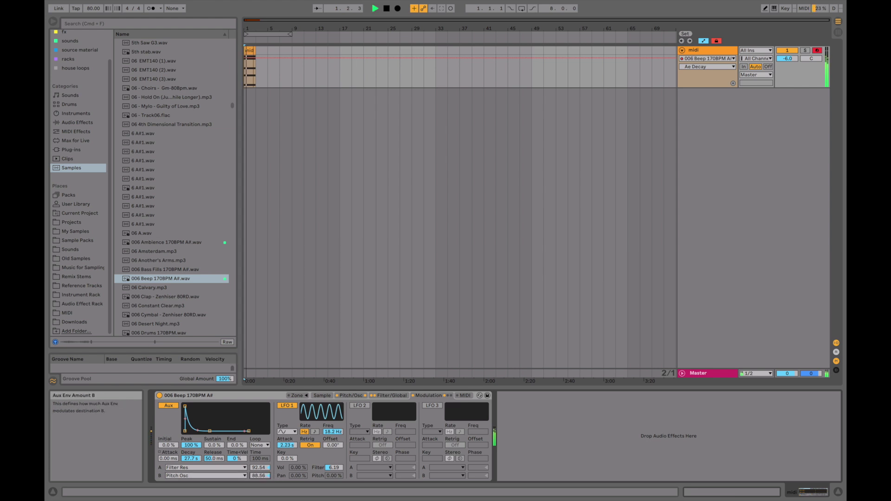
{"action": "left_click_drag", "start_coordinate": [258, 476], "coordinate": [259, 477]}
Set the auxiliary envelope's Attack to 72.0 ms and its destination A amount to 95.52, and stop playback
{"action": "mouse_move", "coordinate": [169, 460]}
{"action": "left_mouse_down"}
{"action": "mouse_move", "coordinate": [170, 438]}
{"action": "mouse_move", "coordinate": [170, 457]}
{"action": "left_mouse_up"}
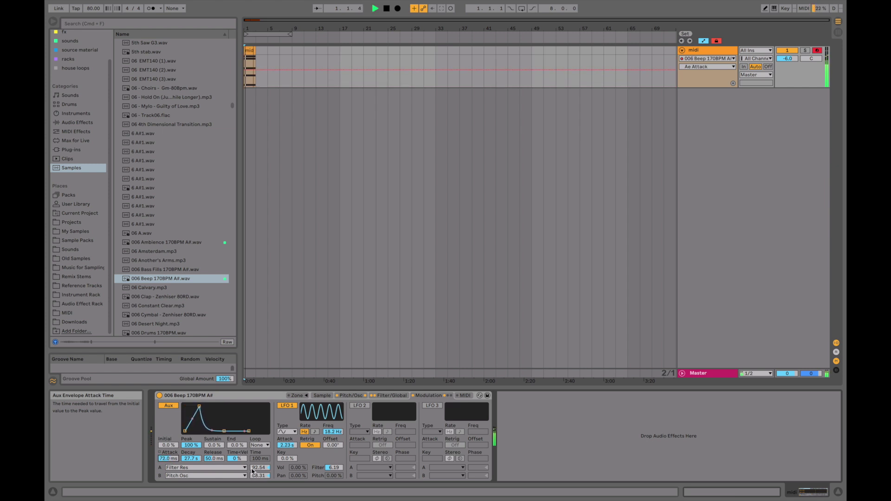
{"action": "left_click_drag", "start_coordinate": [258, 467], "coordinate": [260, 469]}
{"action": "scroll", "coordinate": [261, 468], "scroll_direction": "up", "scroll_amount": 4}
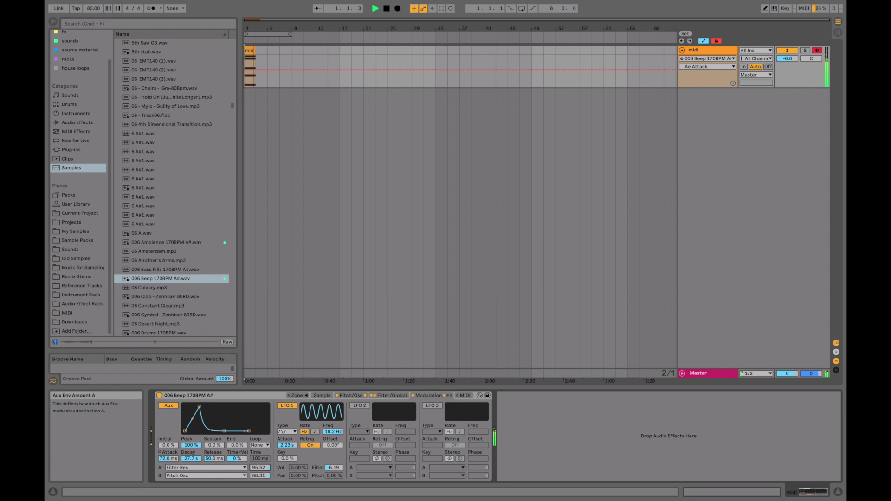
{"action": "scroll", "coordinate": [262, 468], "scroll_direction": "up", "scroll_amount": 3}
{"action": "key", "text": "space"}
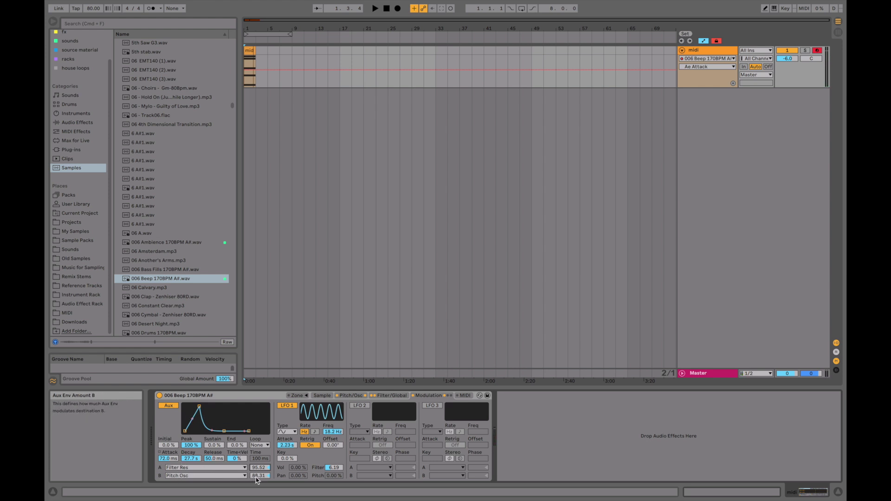
Change the auxiliary envelope's destination B to Pitch with an amount of -100, and audition the chord
{"action": "left_click", "coordinate": [239, 475]}
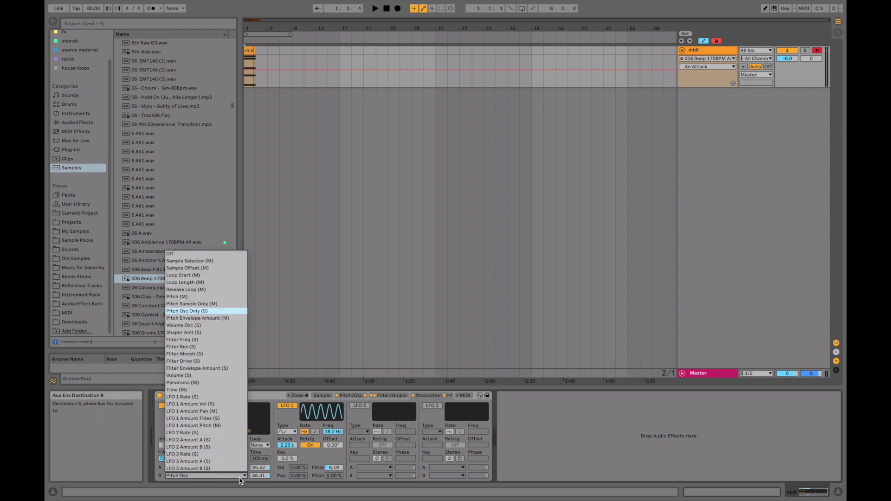
{"action": "left_click", "coordinate": [186, 297]}
{"action": "key", "text": "space"}
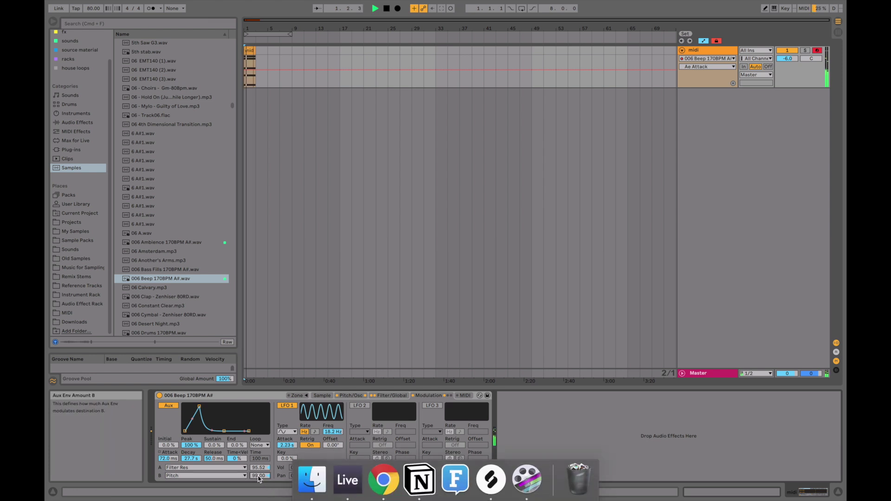
{"action": "left_click_drag", "start_coordinate": [258, 476], "coordinate": [258, 499]}
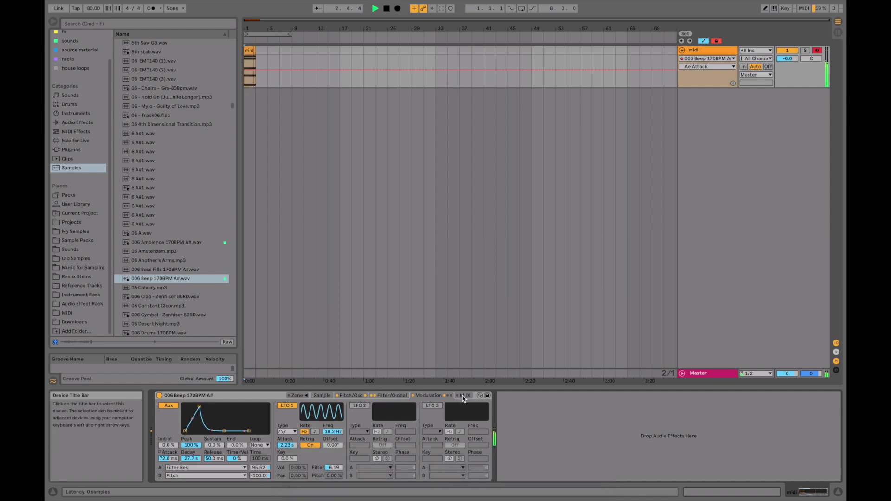
{"action": "key", "text": "space"}
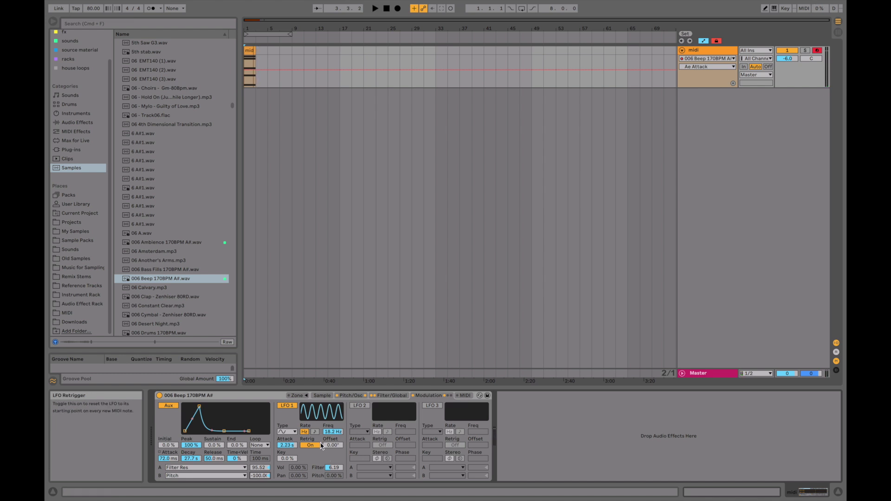
{"action": "key", "text": "space"}
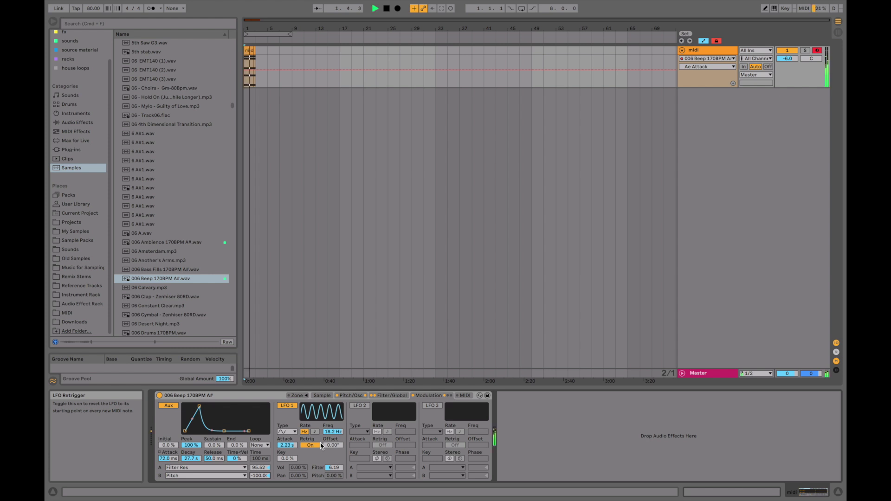
{"action": "key", "text": "space"}
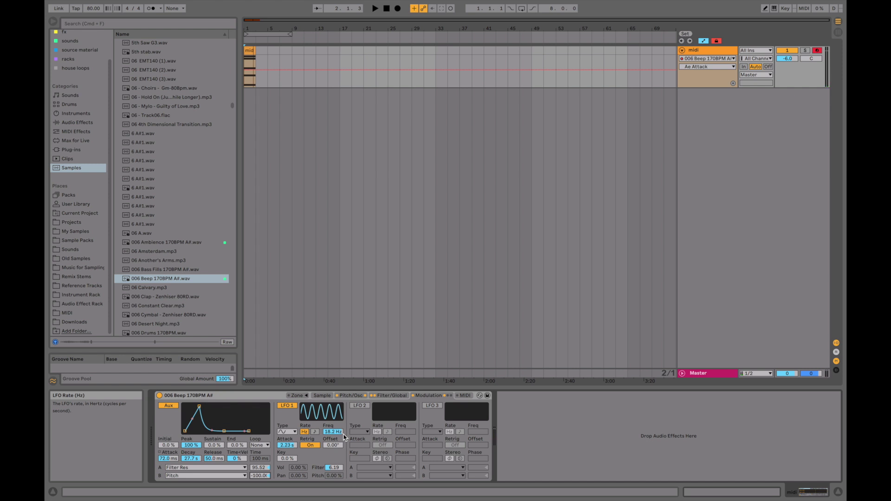
Freeze the midi track and insert a new audio track below it
{"action": "right_click", "coordinate": [718, 51]}
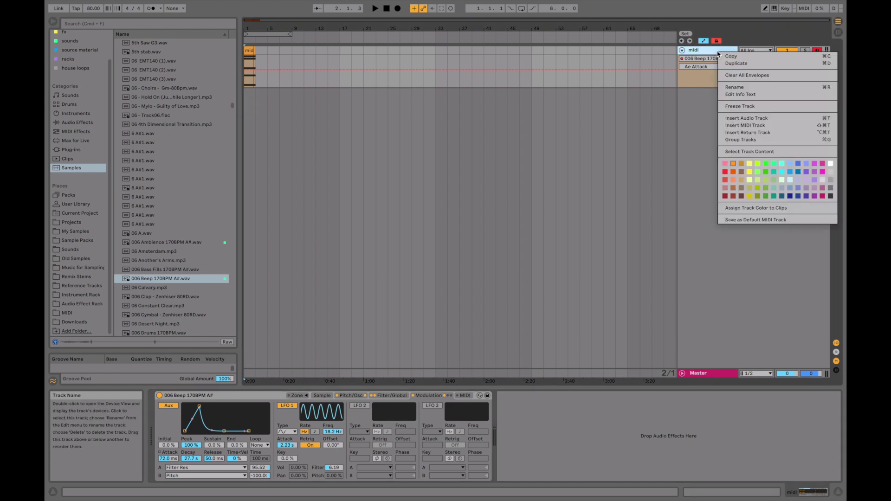
{"action": "left_click", "coordinate": [729, 108]}
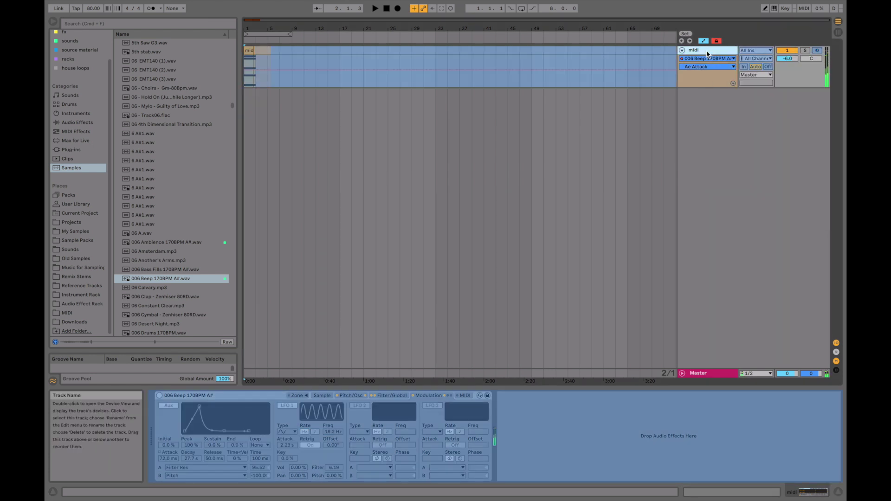
{"action": "key", "text": "super+t"}
{"action": "left_click_drag", "start_coordinate": [249, 51], "coordinate": [247, 112]}
{"action": "key", "text": "super+z"}
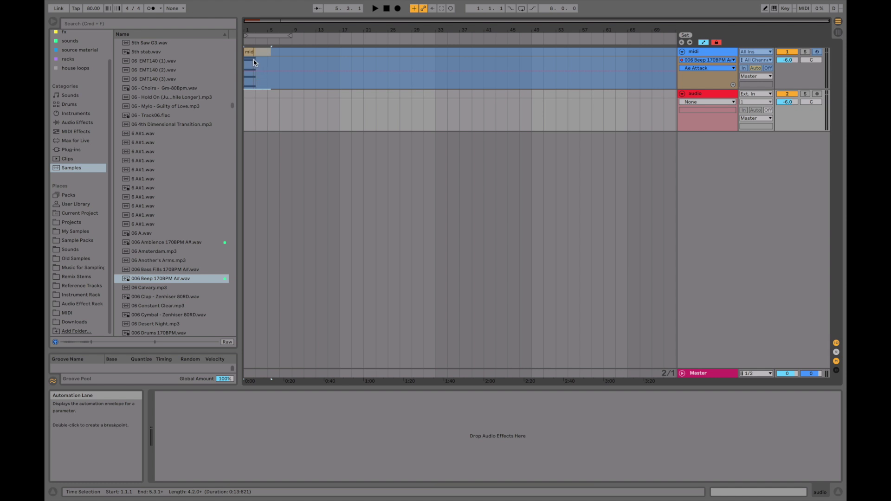
{"action": "left_click_drag", "start_coordinate": [253, 62], "coordinate": [269, 93]}
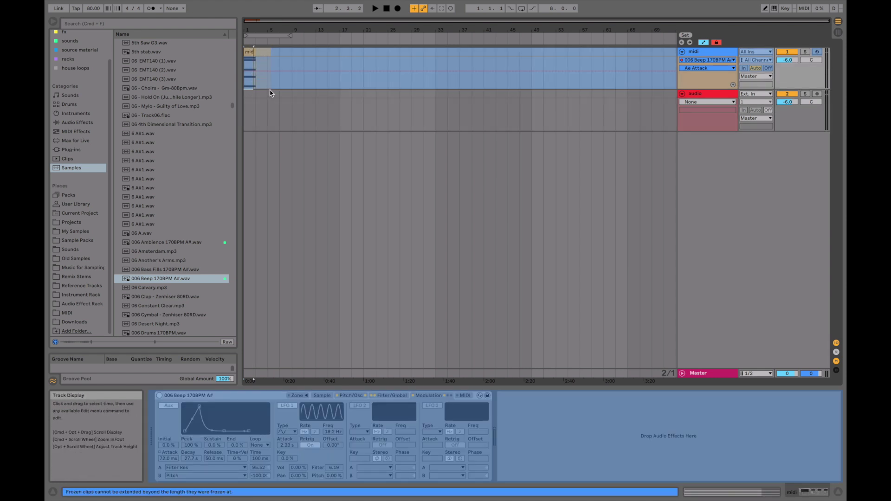
{"action": "left_click", "coordinate": [262, 55]}
Copy the frozen midi clip onto the audio track at bar 1 and audition that track soloed
{"action": "left_click", "coordinate": [250, 52]}
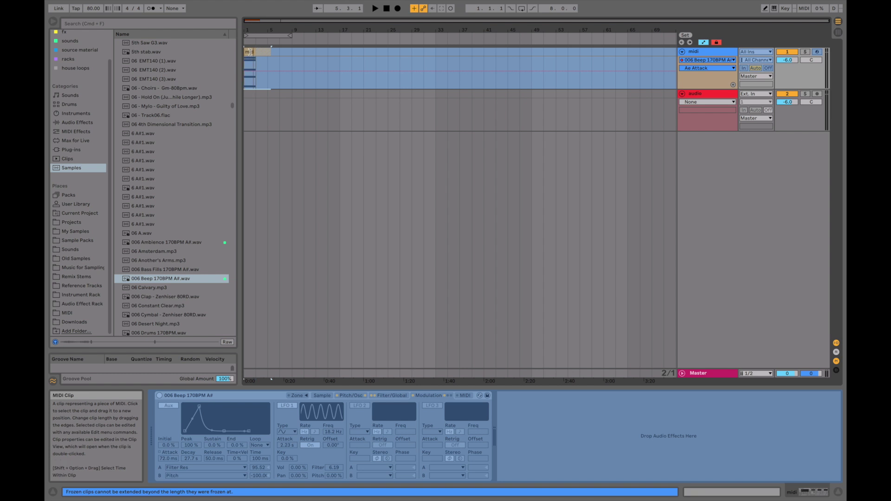
{"action": "left_click_drag", "start_coordinate": [250, 52], "coordinate": [250, 101]}
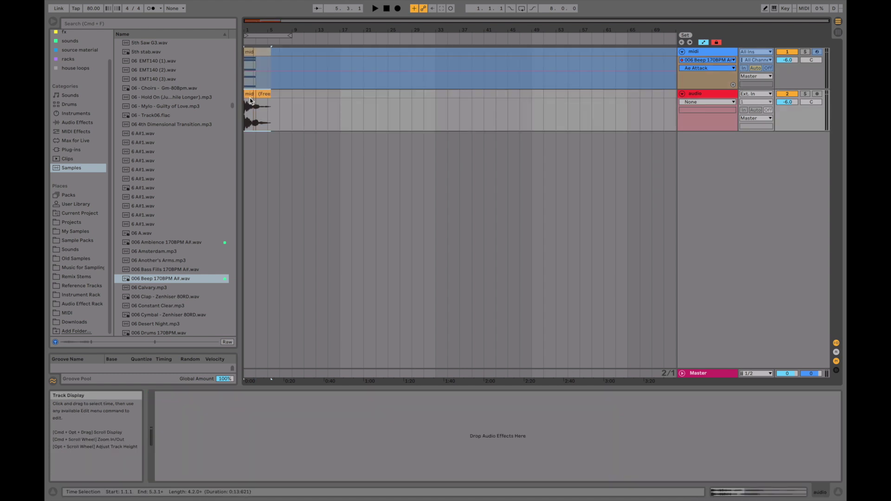
{"action": "key", "text": "space"}
{"action": "left_click", "coordinate": [806, 94]}
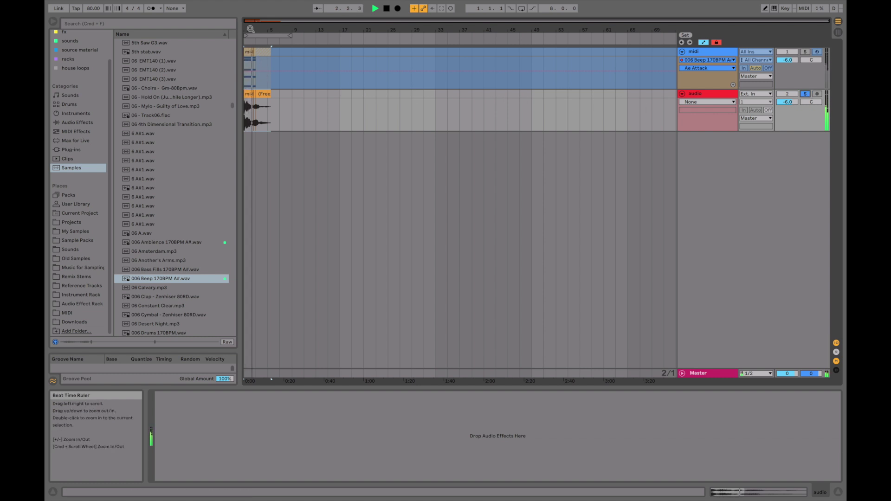
{"action": "key", "text": "space"}
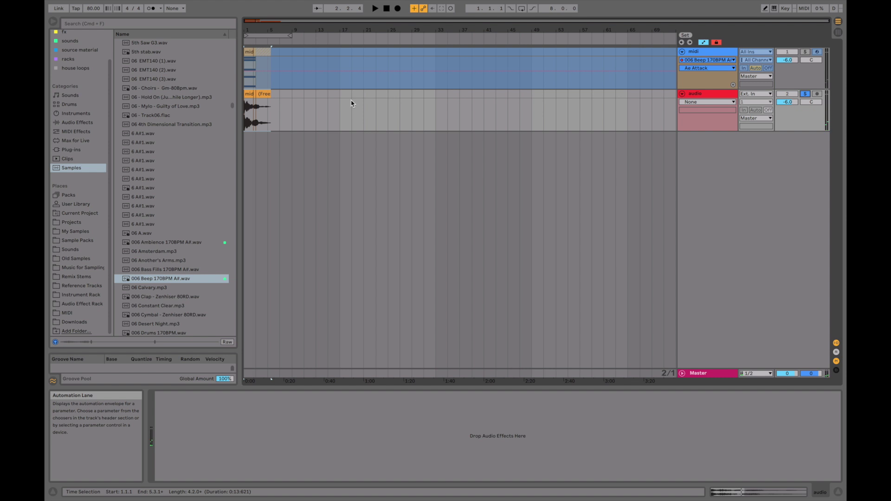